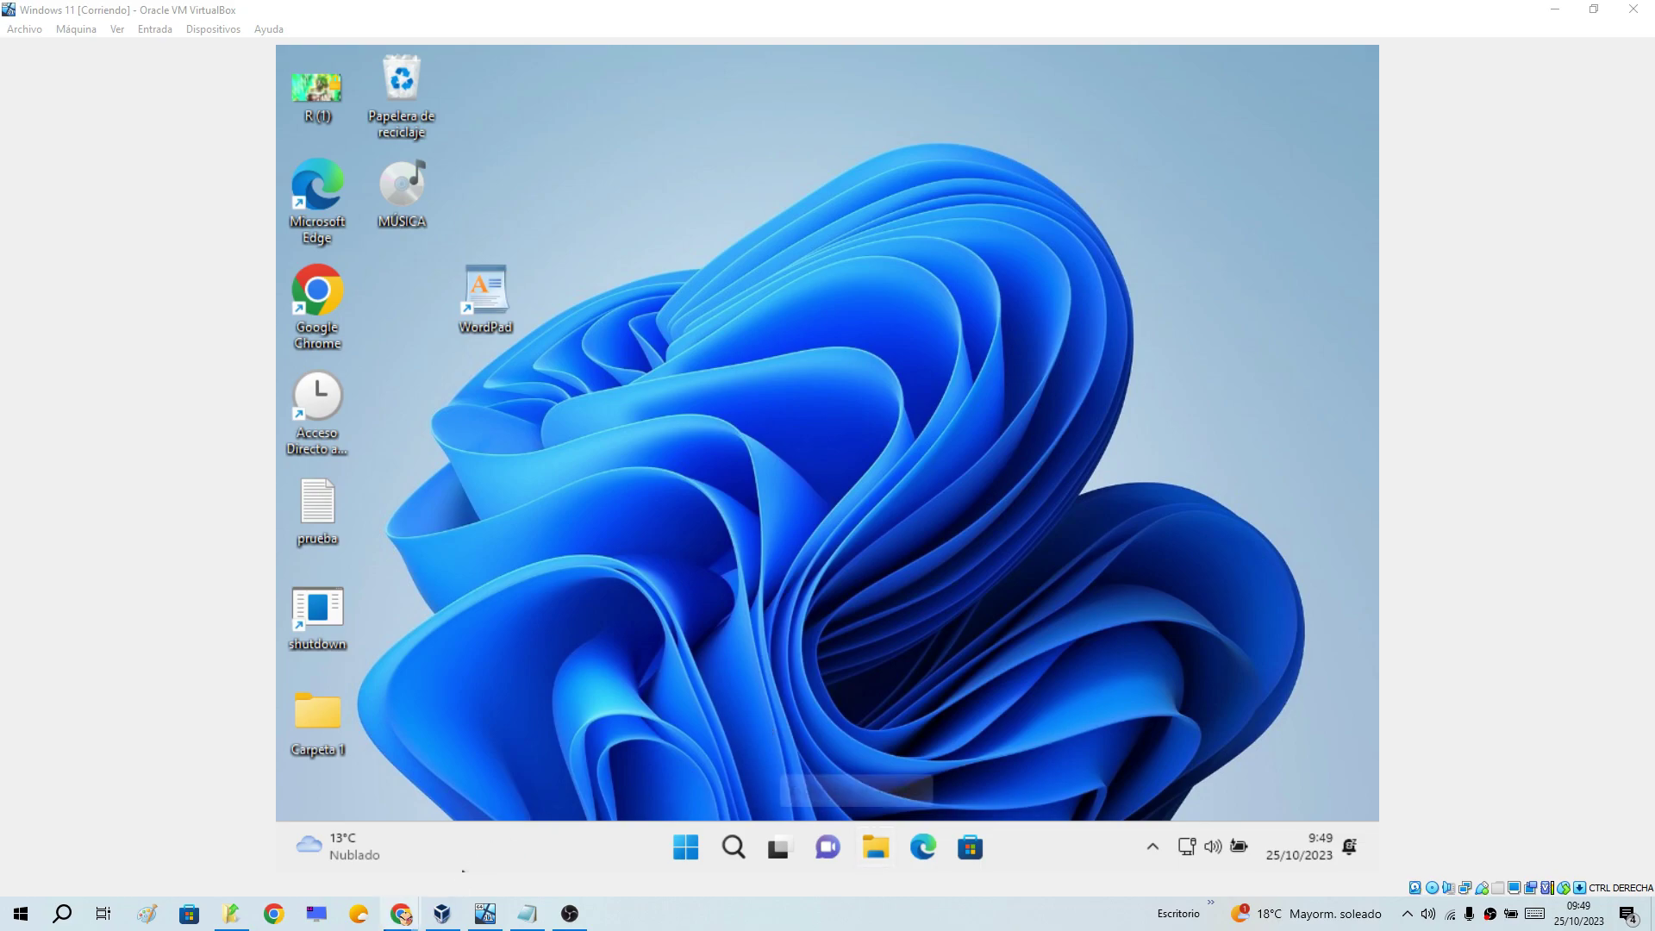
# Switch to the TutoWin10 article on signing in to Windows 11 without a keyboard, skim it, and return to the virtual machine
pyautogui.moveTo(401, 920)
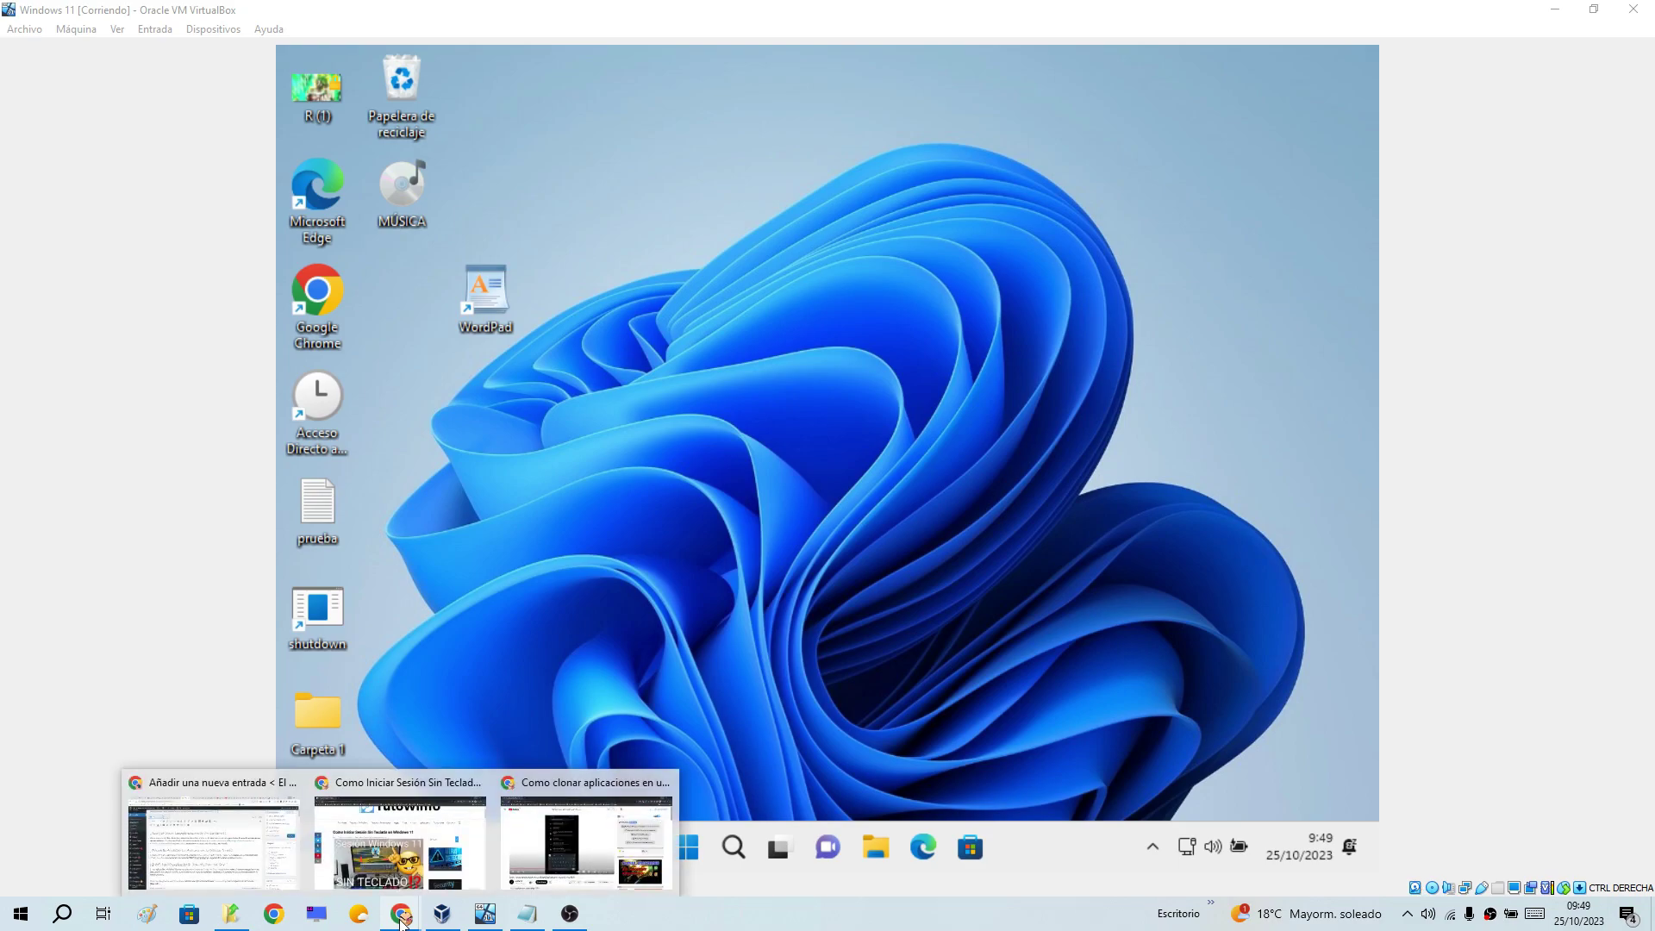
pyautogui.click(399, 840)
pyautogui.scroll(-4, 876, 467)
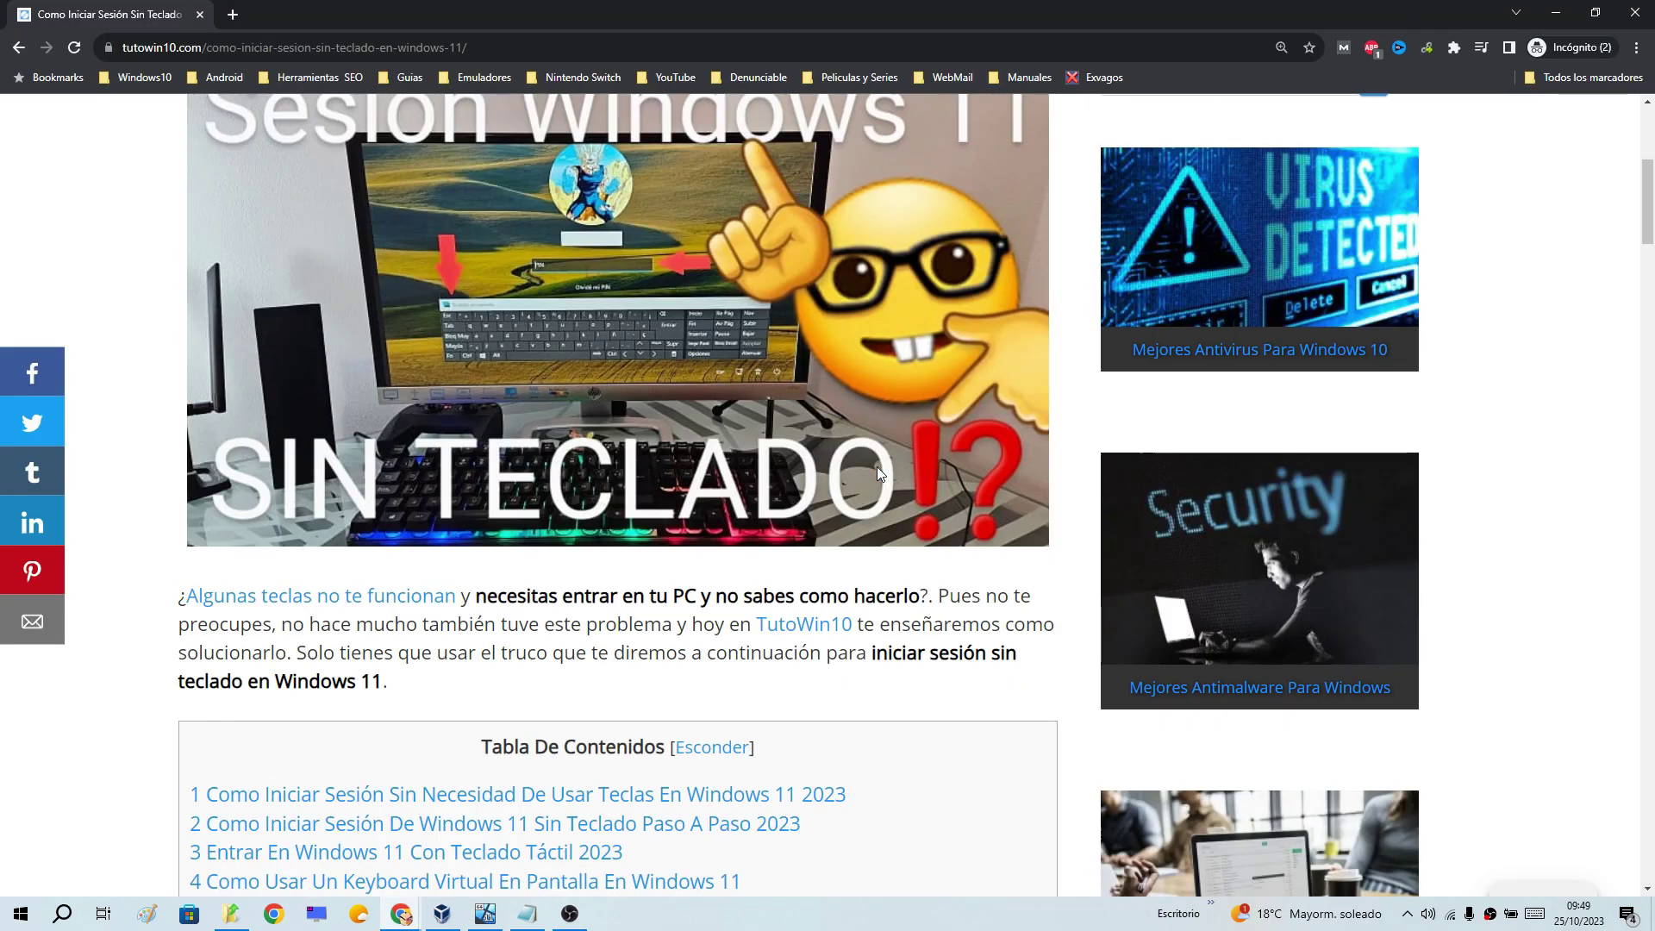
pyautogui.moveTo(1649, 194); pyautogui.dragTo(1650, 112)
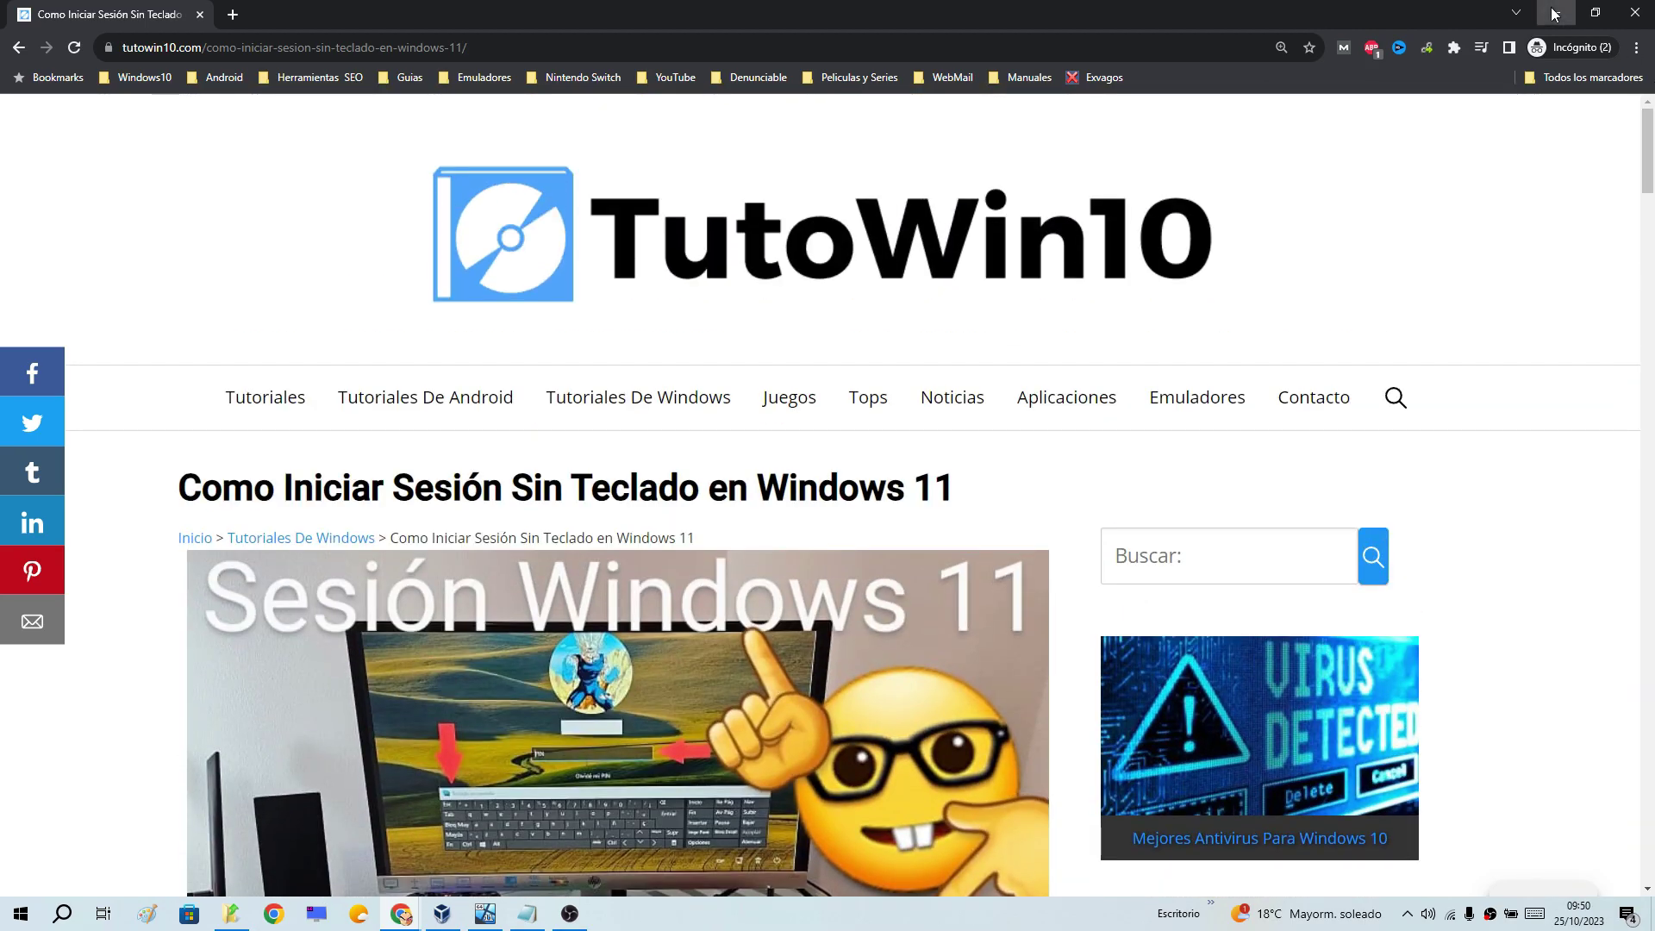
pyautogui.click(1554, 14)
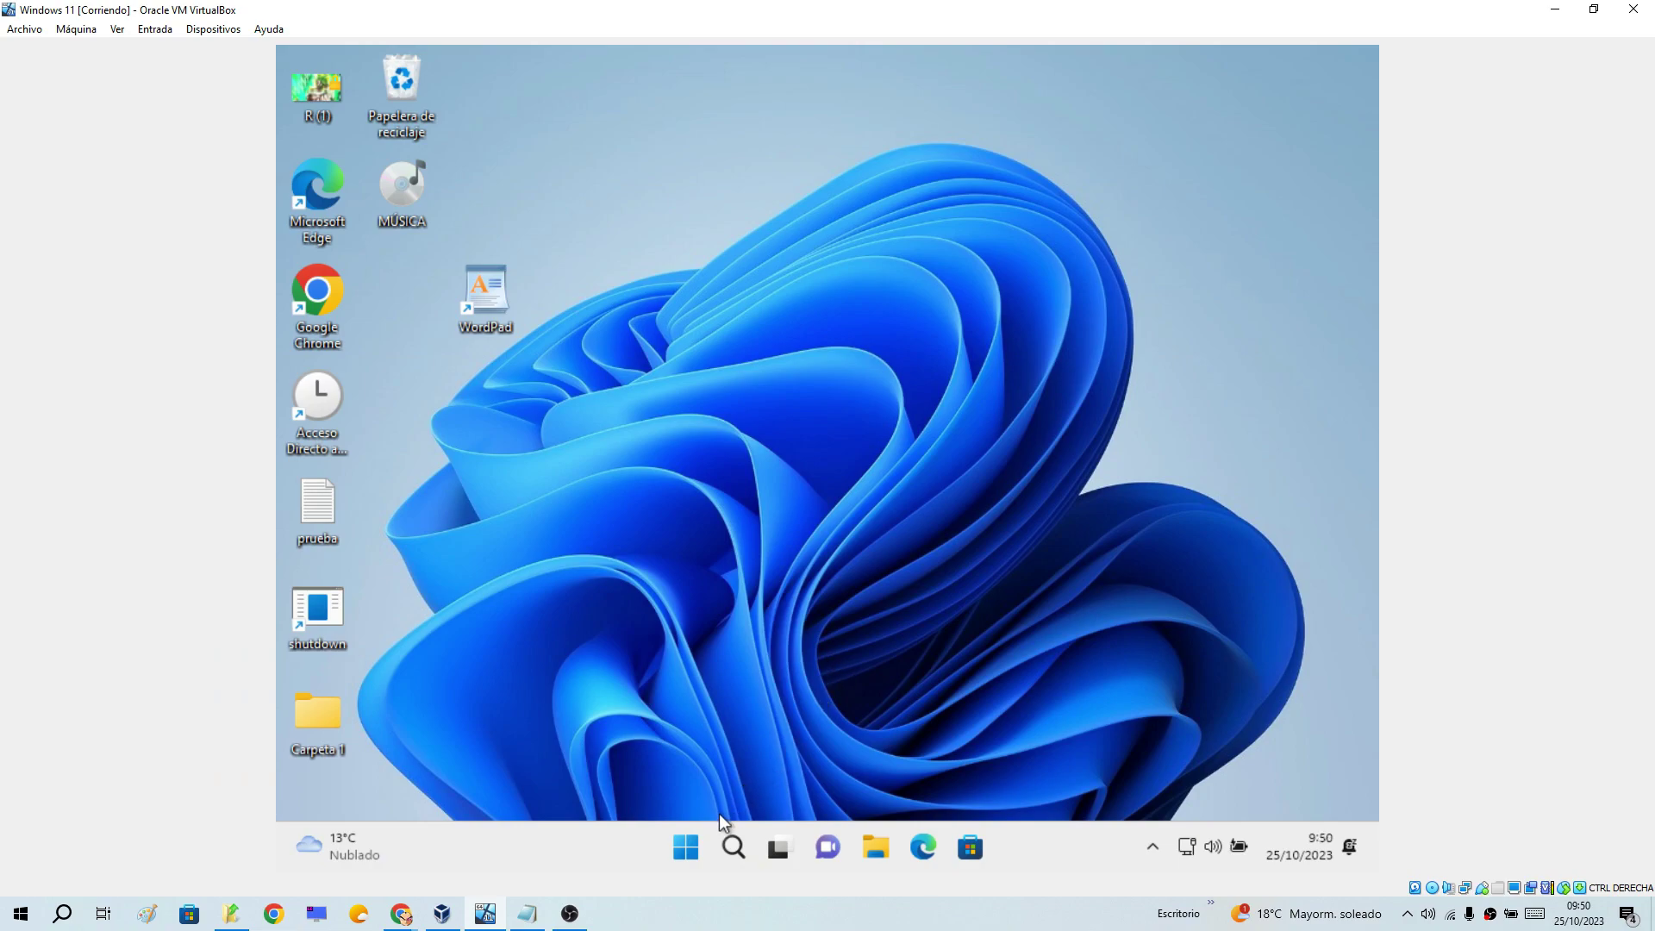
# Restart the Windows 11 virtual machine from within the guest system
pyautogui.click(687, 848)
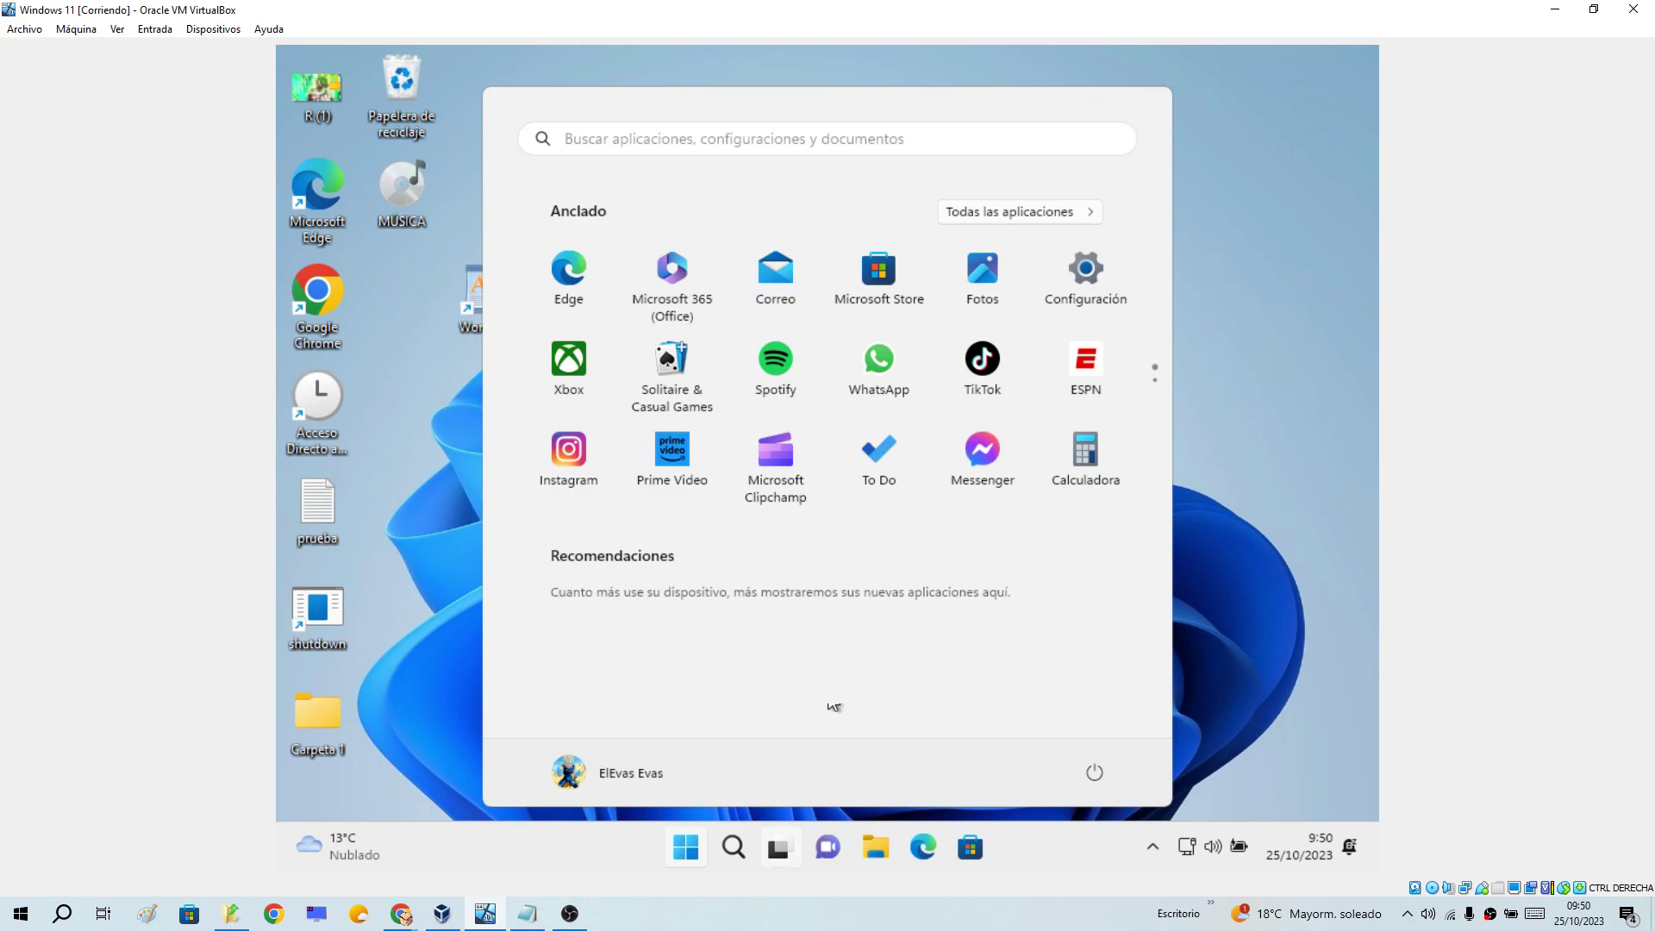
pyautogui.click(1086, 783)
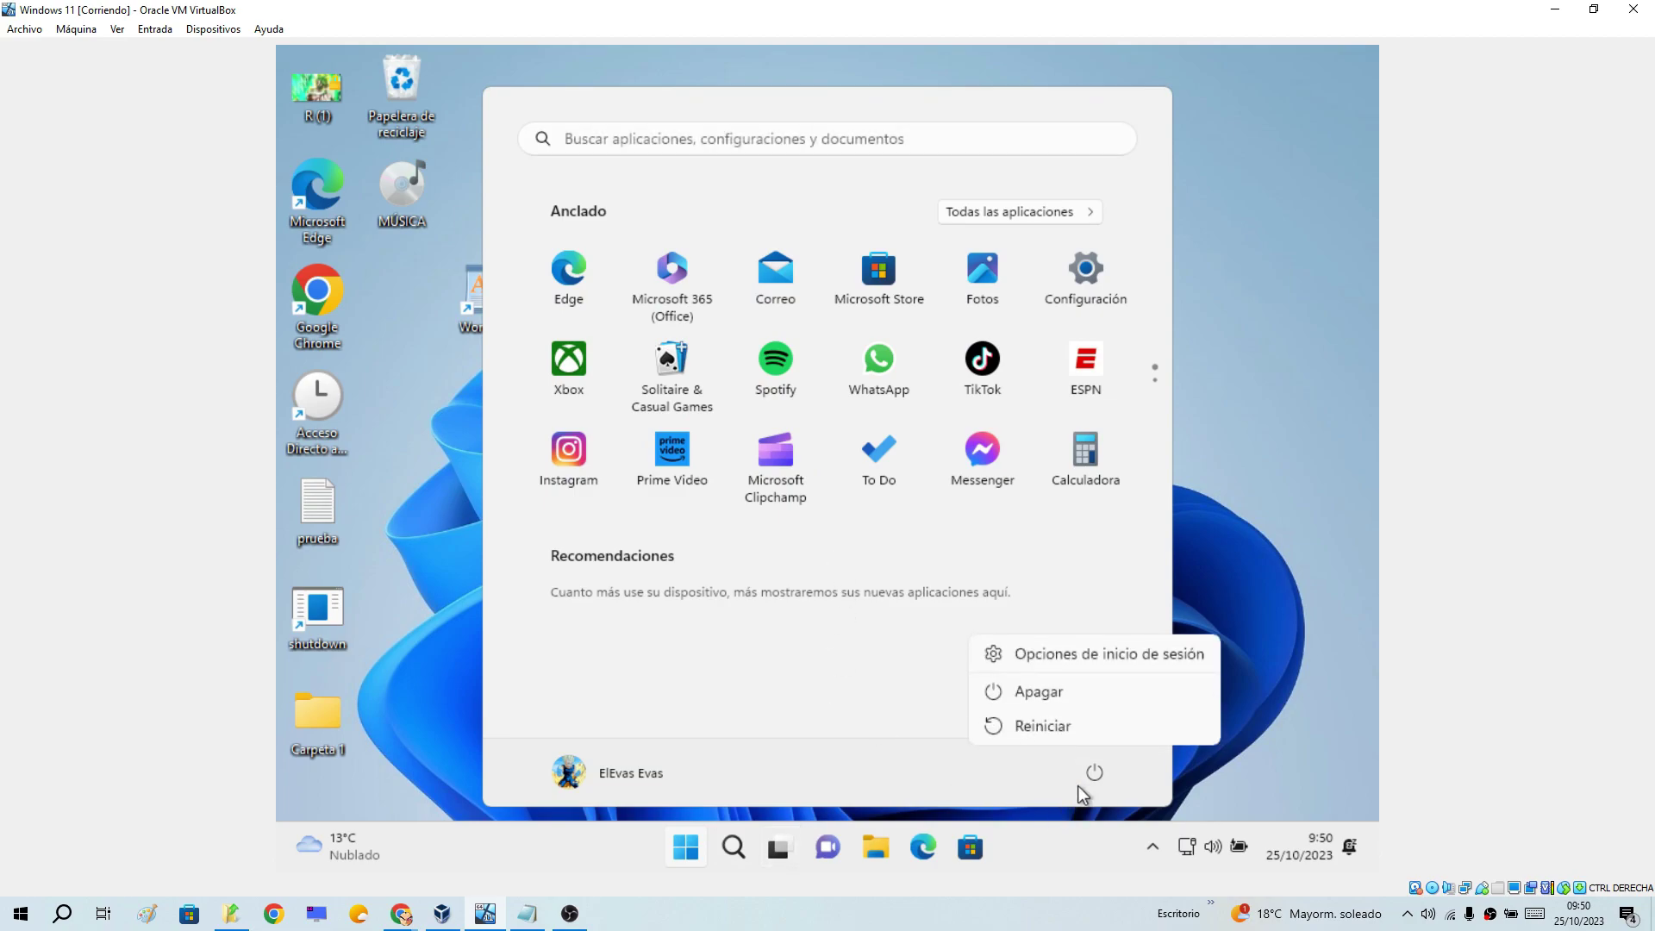
pyautogui.click(1041, 730)
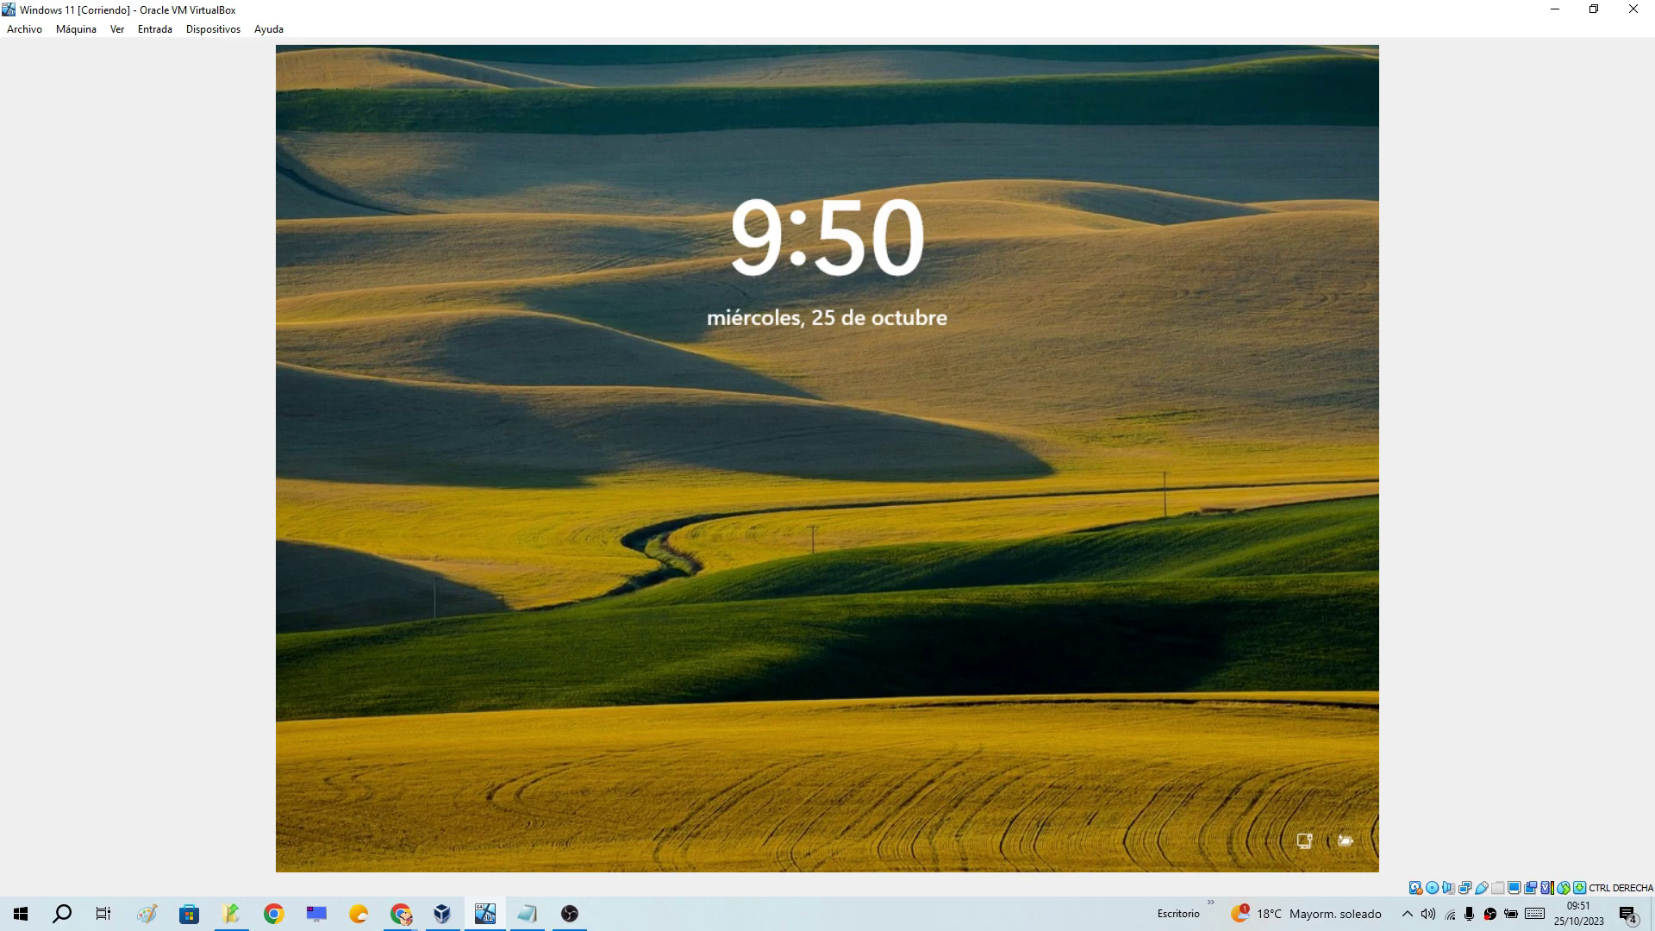
# Dismiss the lock screen and turn on Teclado en pantalla in the sign-in screen's accessibility options
pyautogui.click(1347, 731)
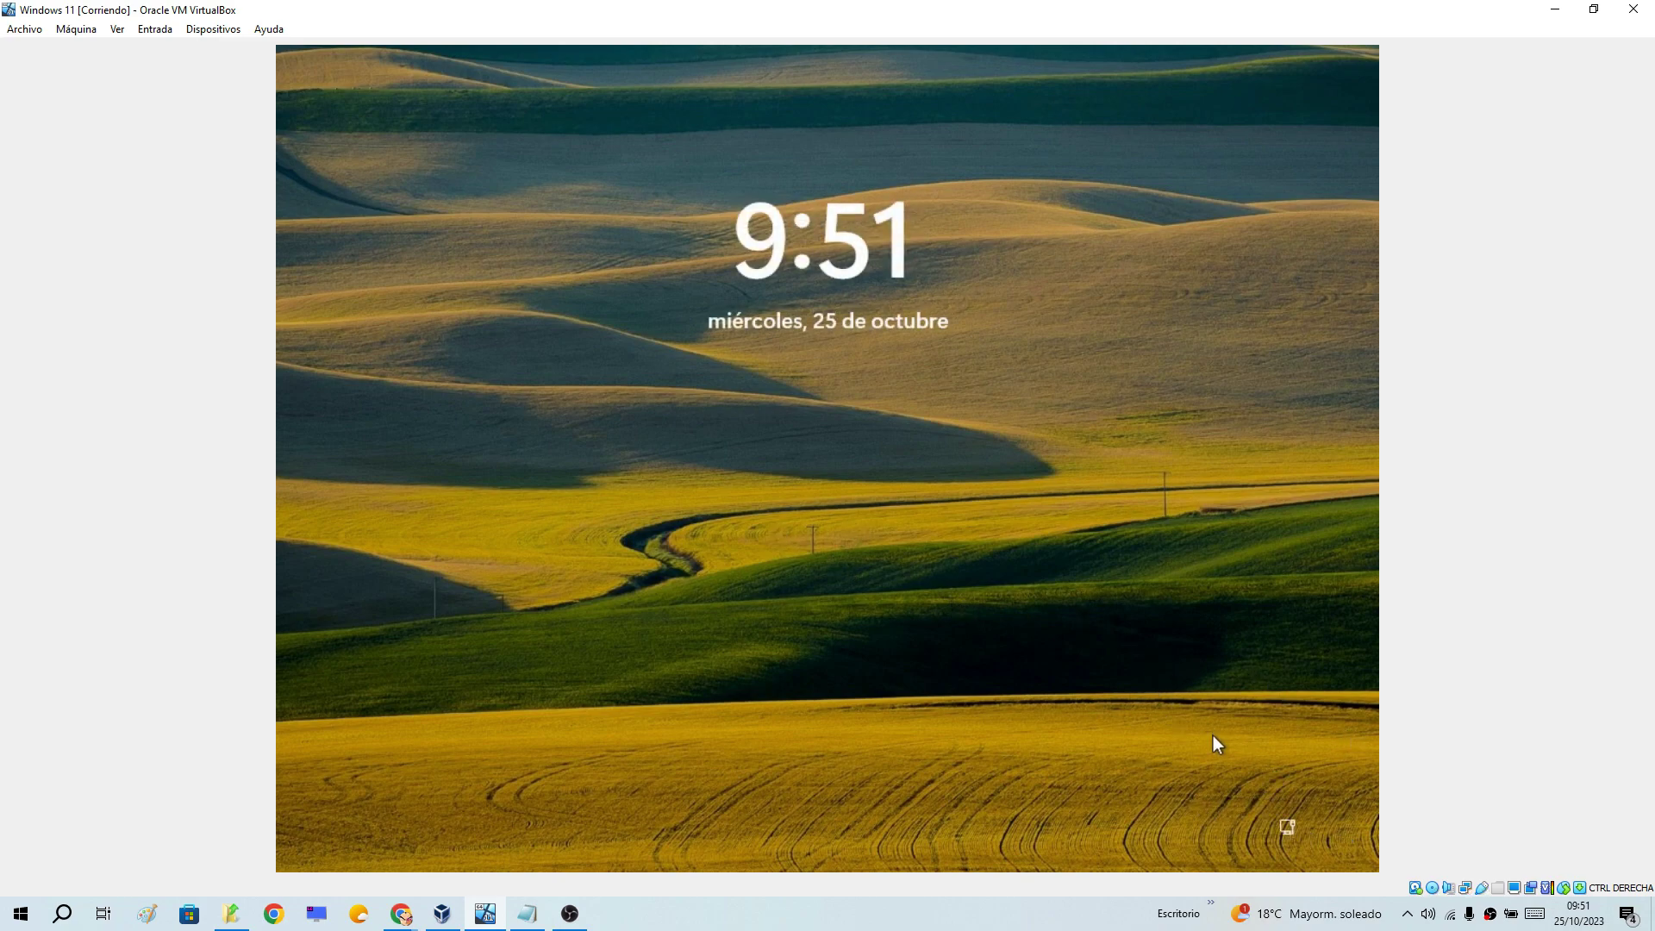
pyautogui.click(1304, 806)
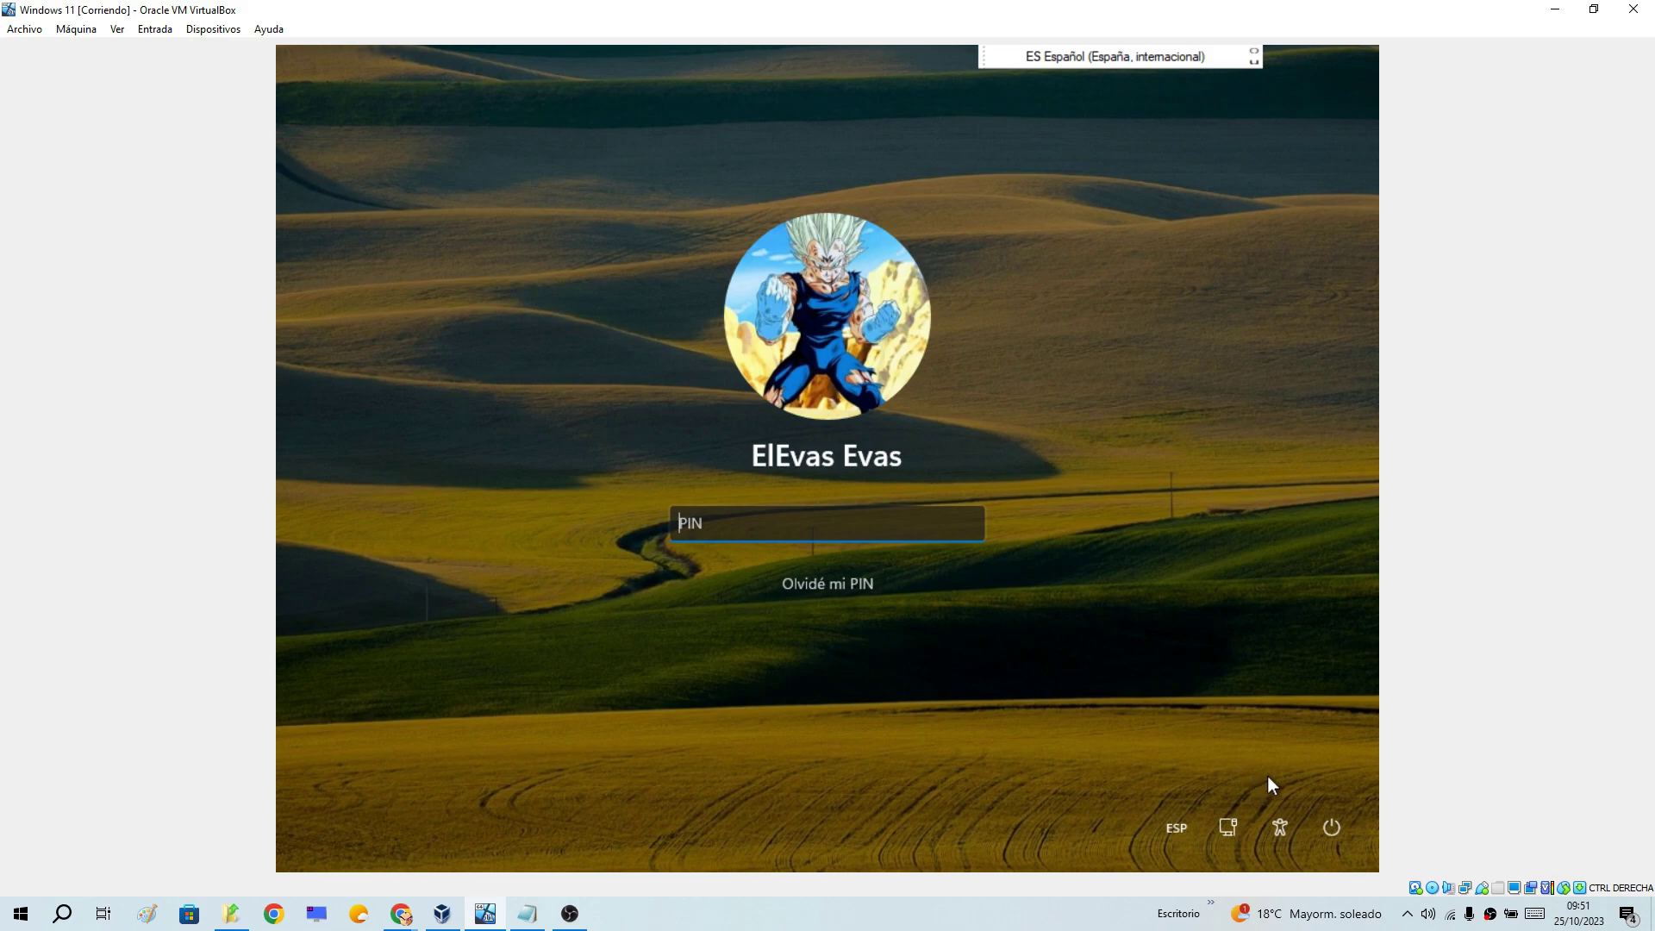
pyautogui.click(1280, 836)
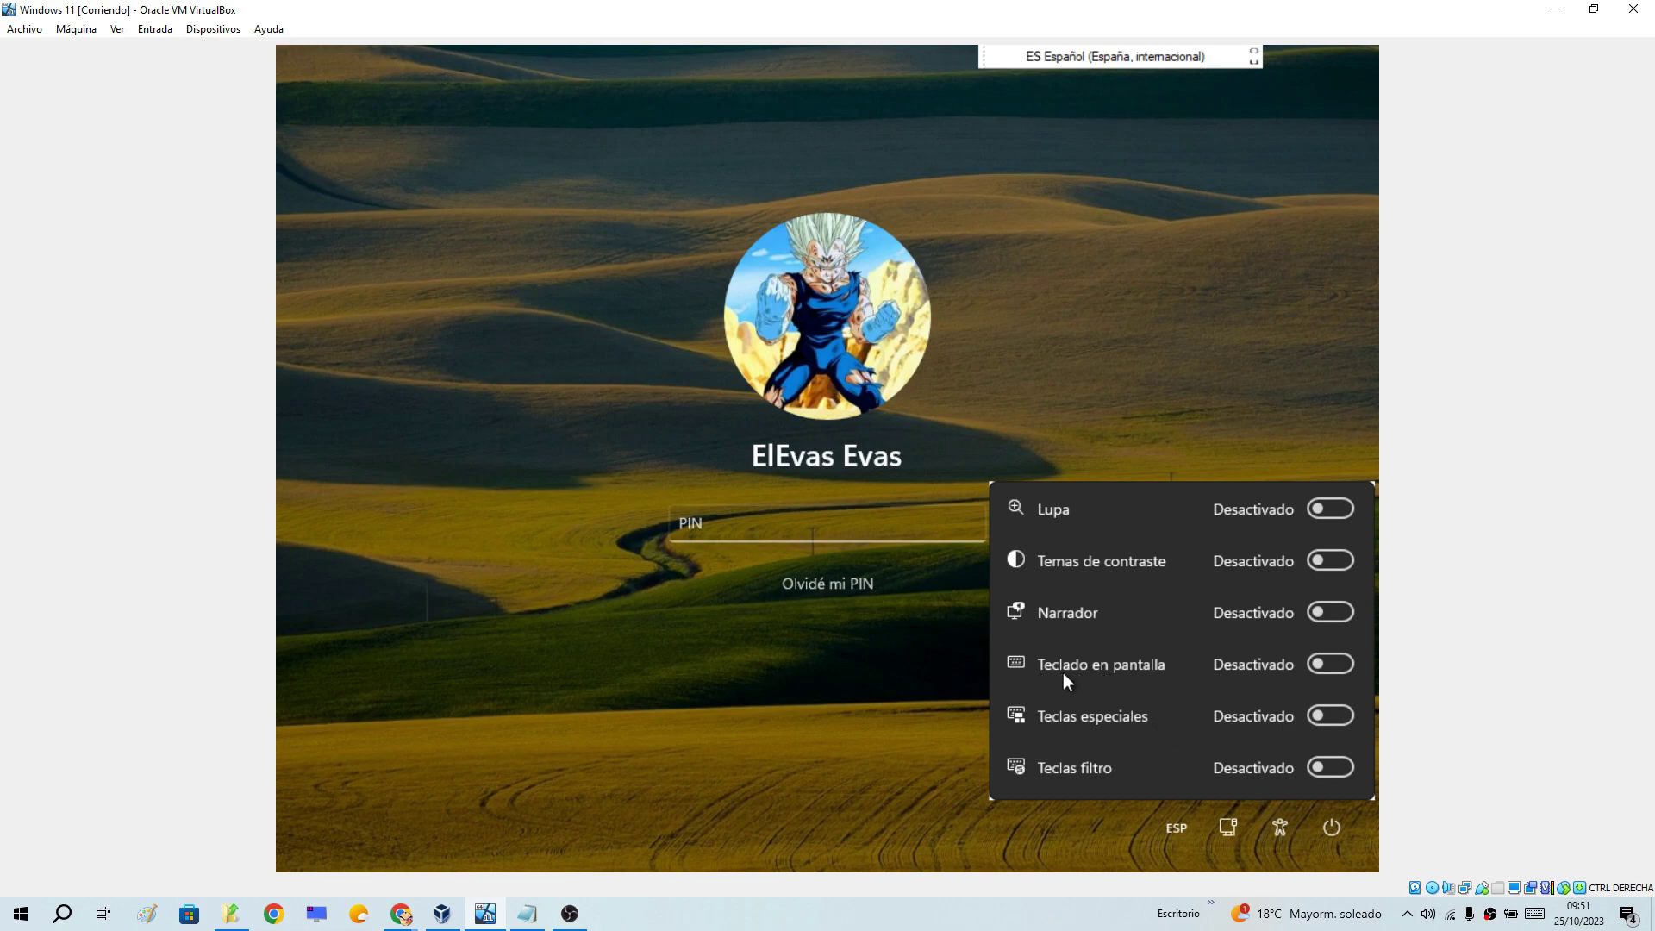
pyautogui.click(1331, 663)
pyautogui.click(492, 560)
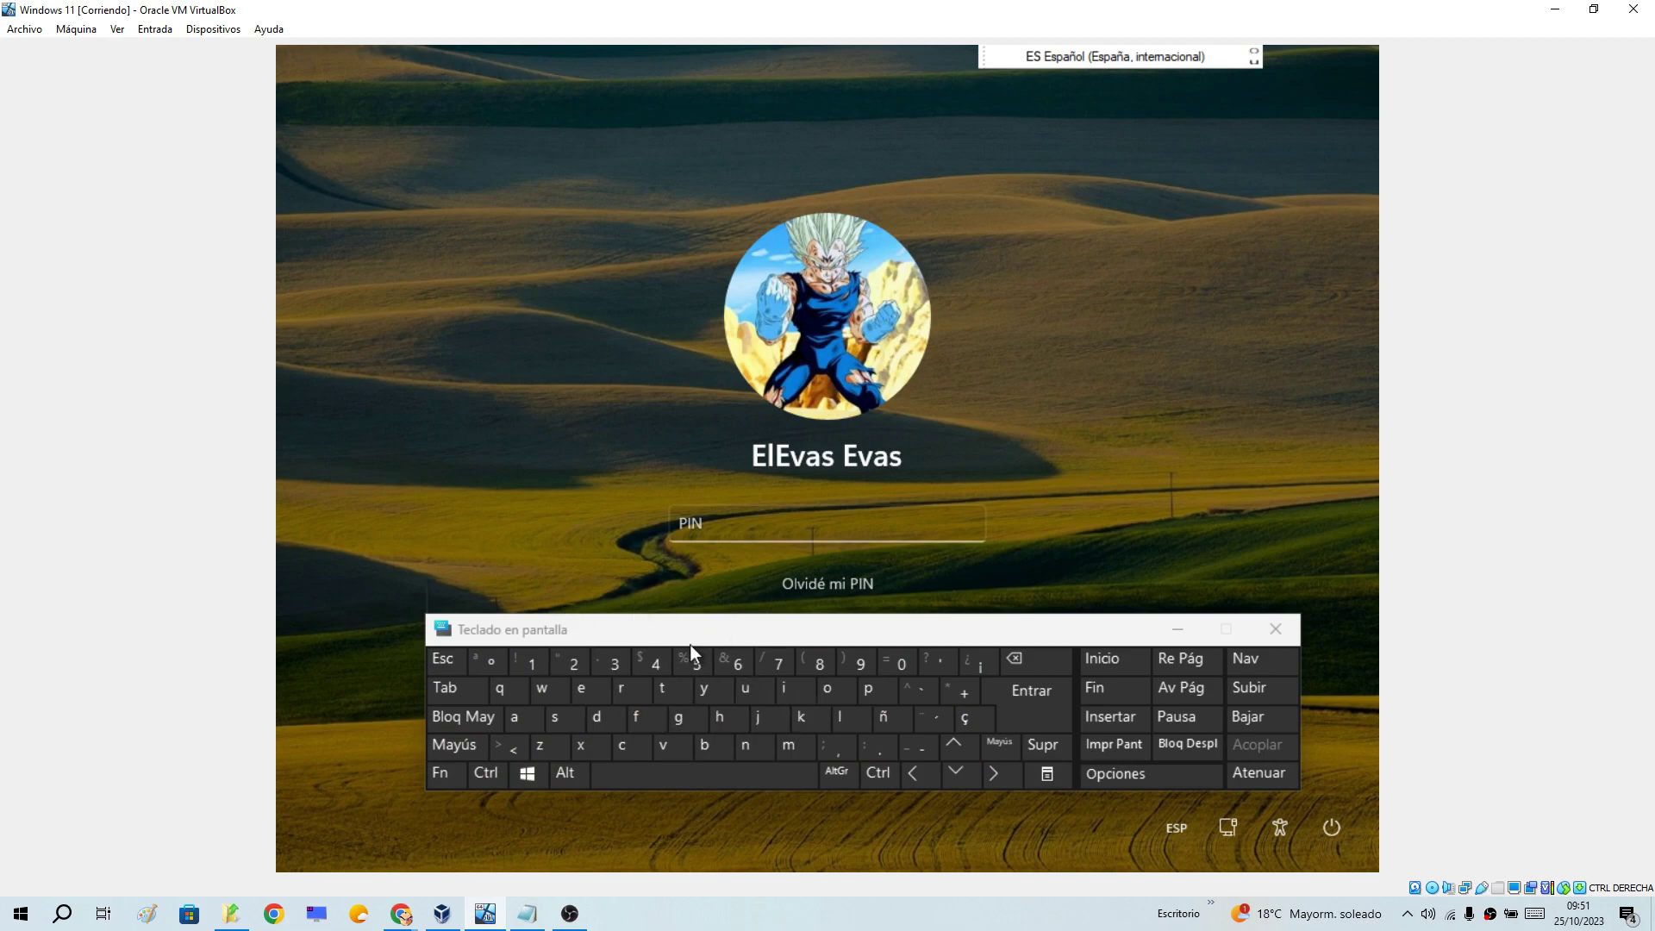
# Enter the account PIN with the on-screen keyboard to sign in, and close the BeWidgets window
pyautogui.click(758, 520)
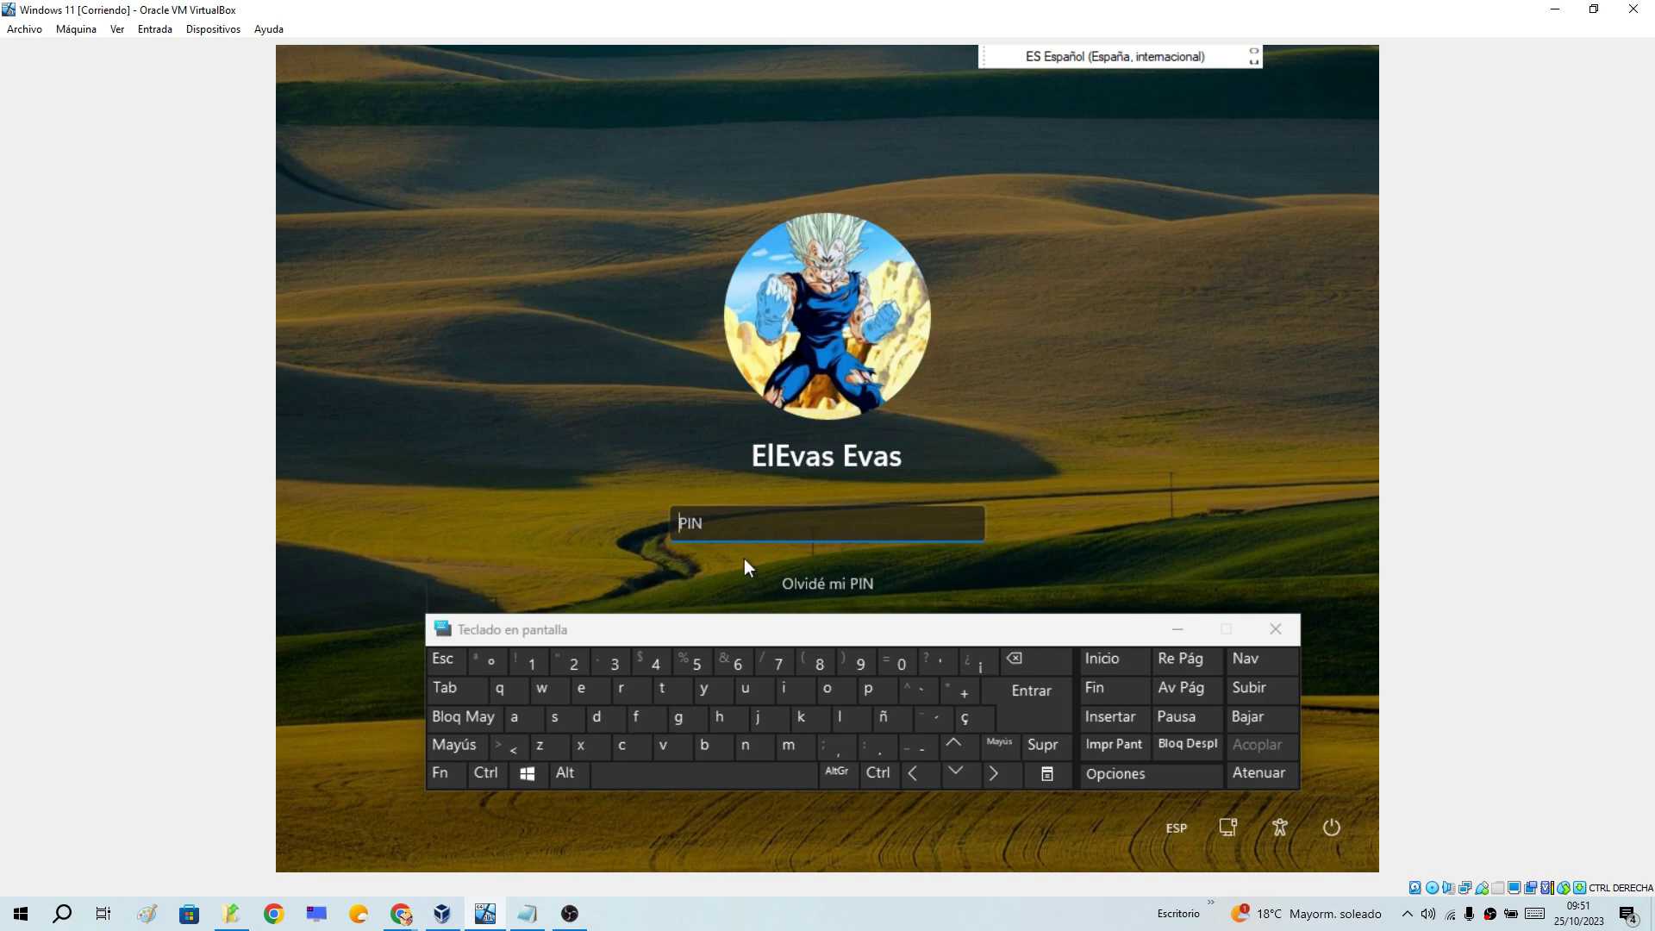
pyautogui.click(530, 665)
pyautogui.click(897, 665)
pyautogui.click(572, 663)
pyautogui.click(902, 662)
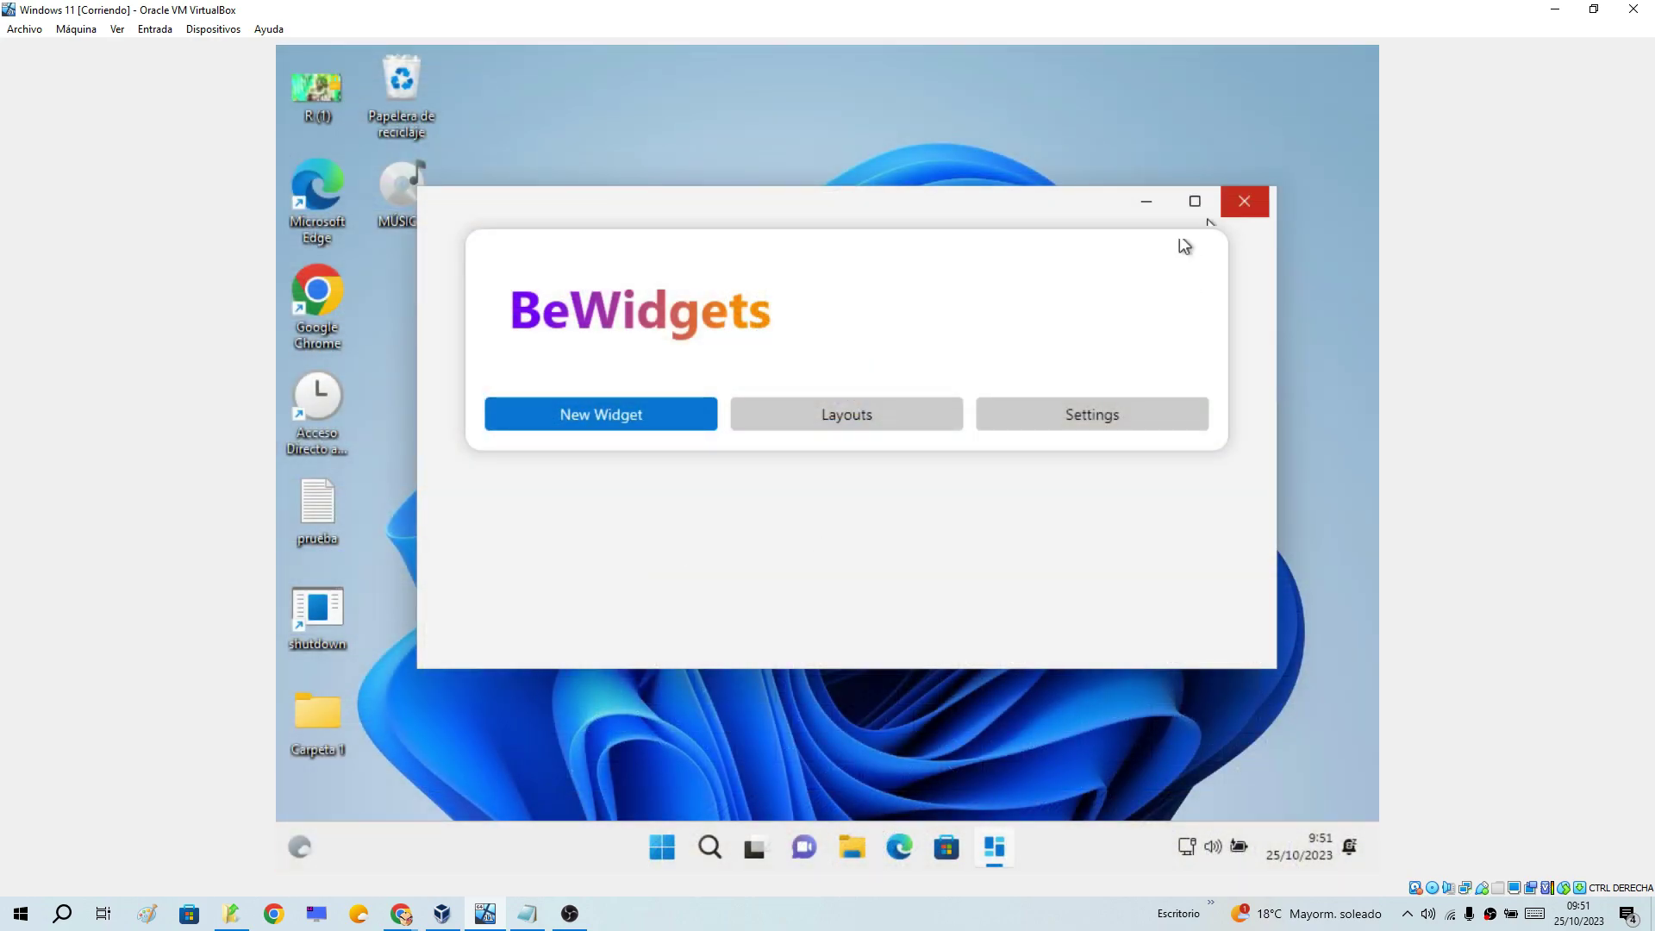
pyautogui.click(1244, 199)
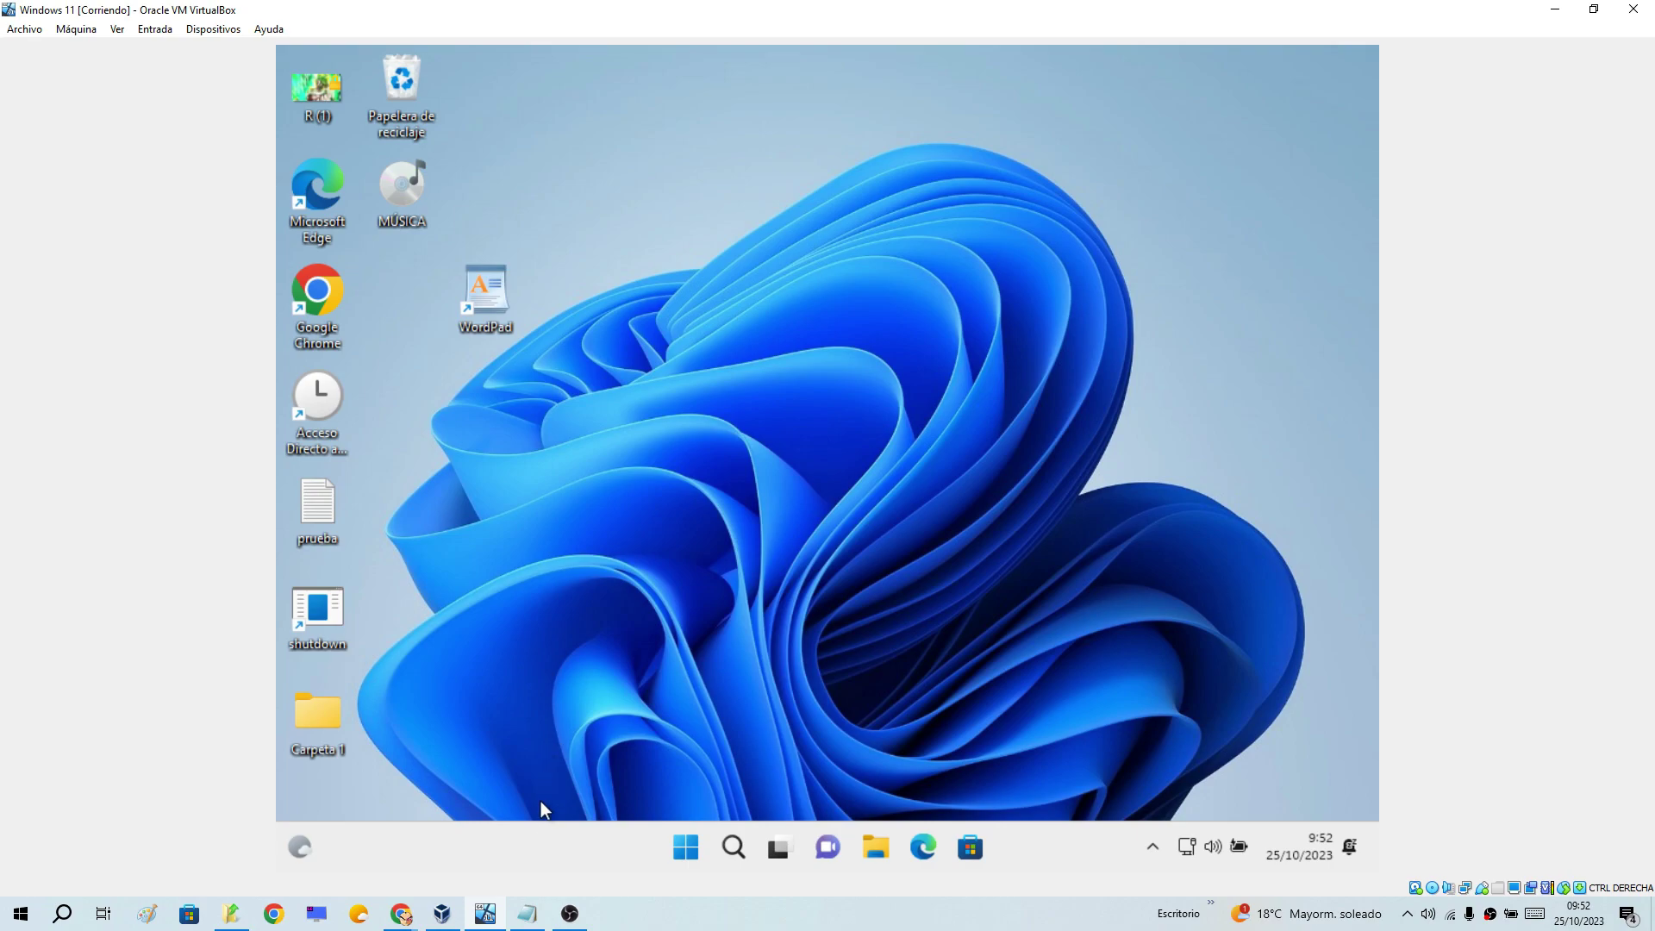
# In the taskbar personalization settings, set the Teclado táctil tray icon to Siempre and minimize the Configuración window
pyautogui.rightClick(541, 838)
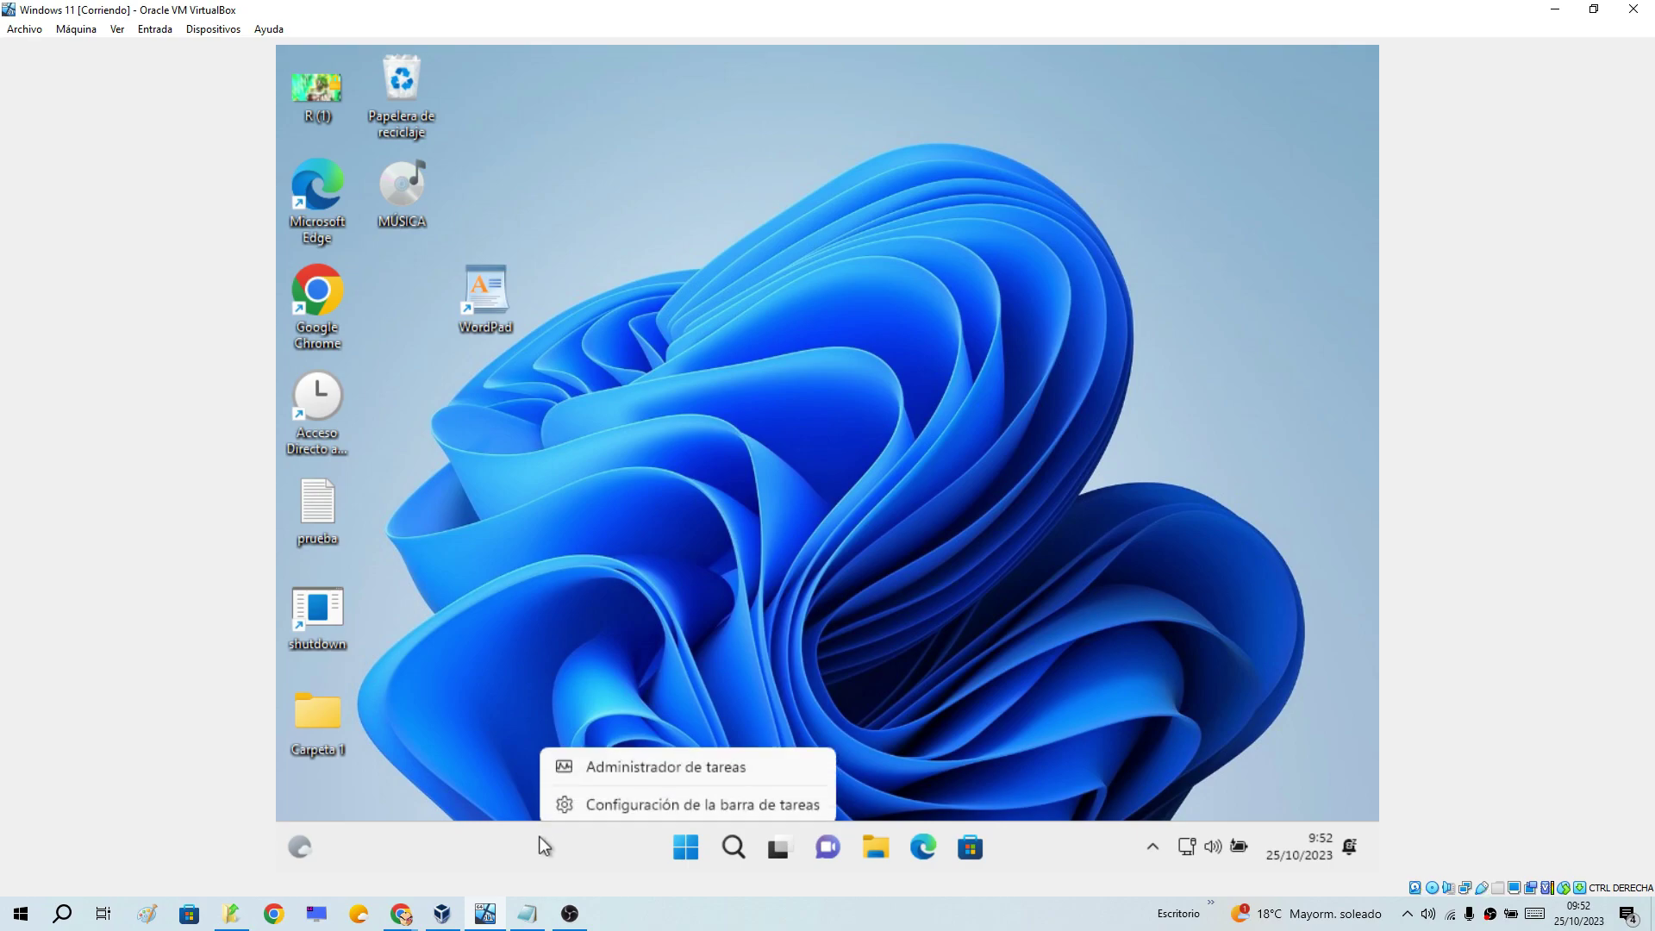
pyautogui.click(640, 801)
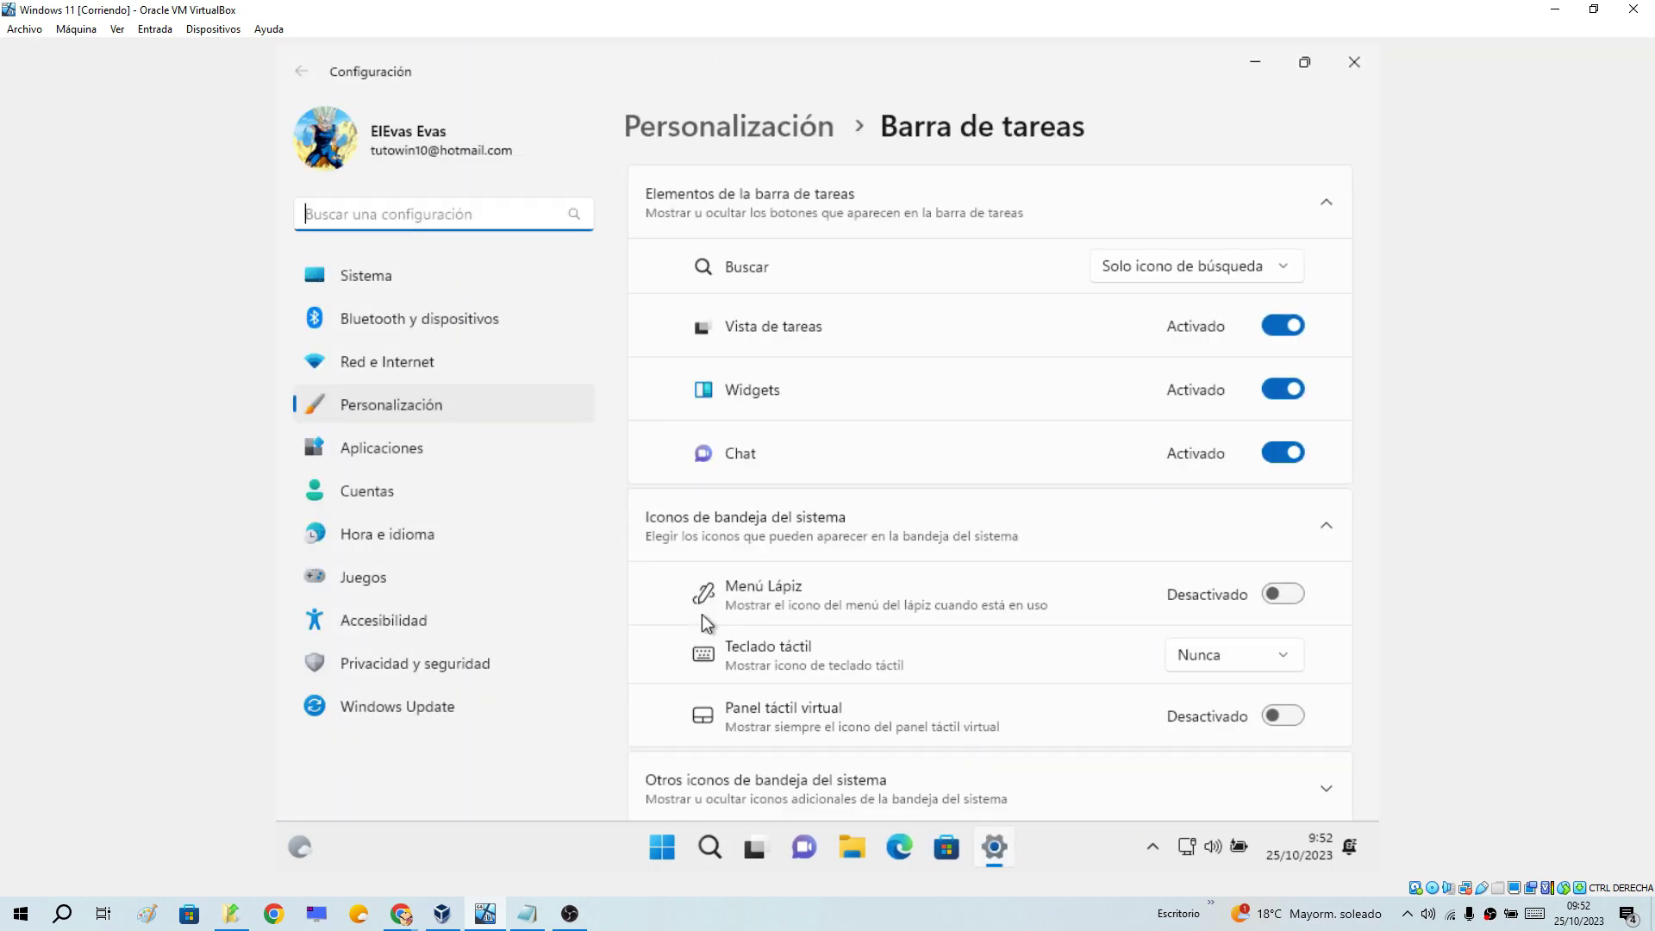
pyautogui.click(437, 403)
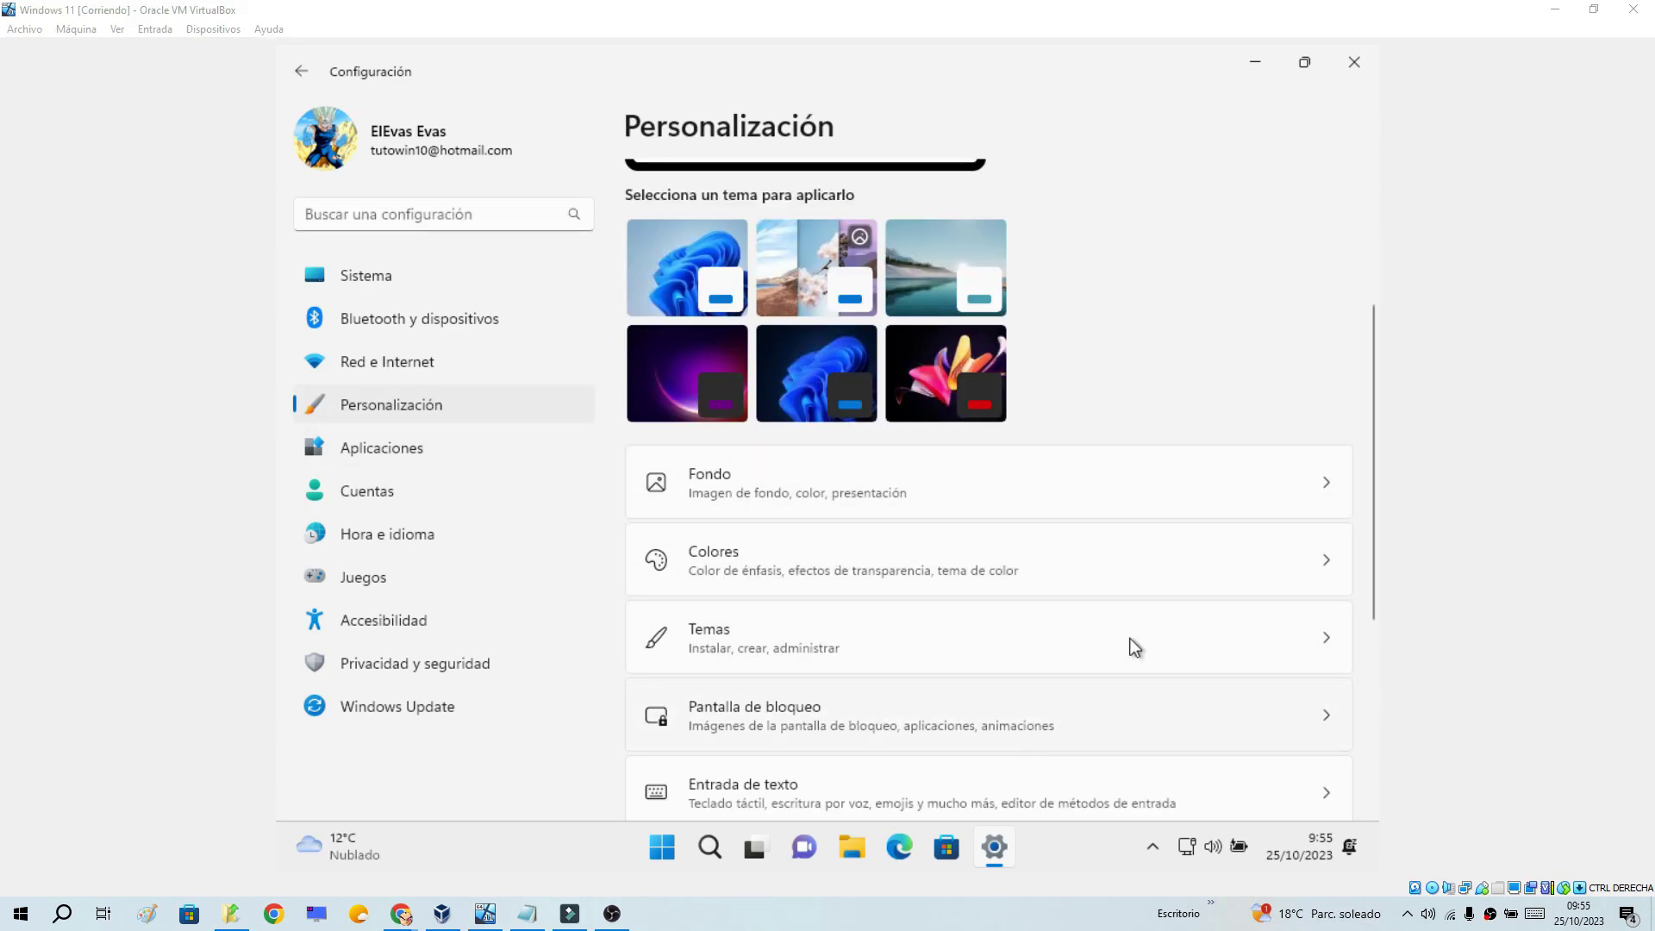
pyautogui.scroll(-1, 973, 594)
pyautogui.scroll(-5, 974, 591)
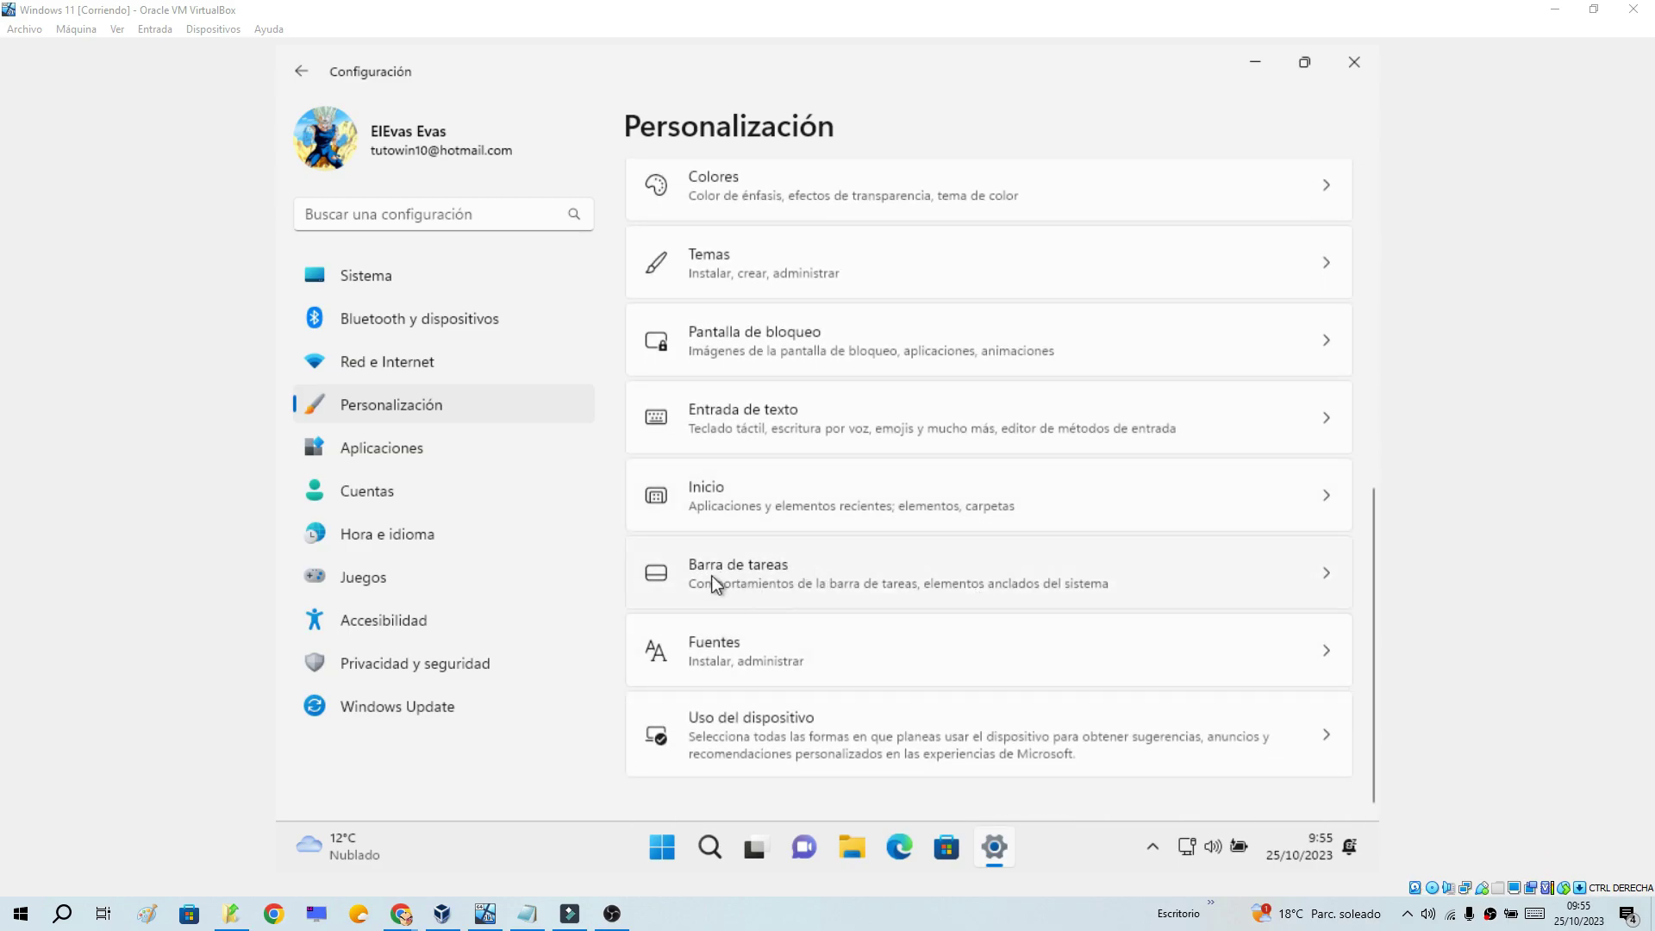
pyautogui.click(713, 581)
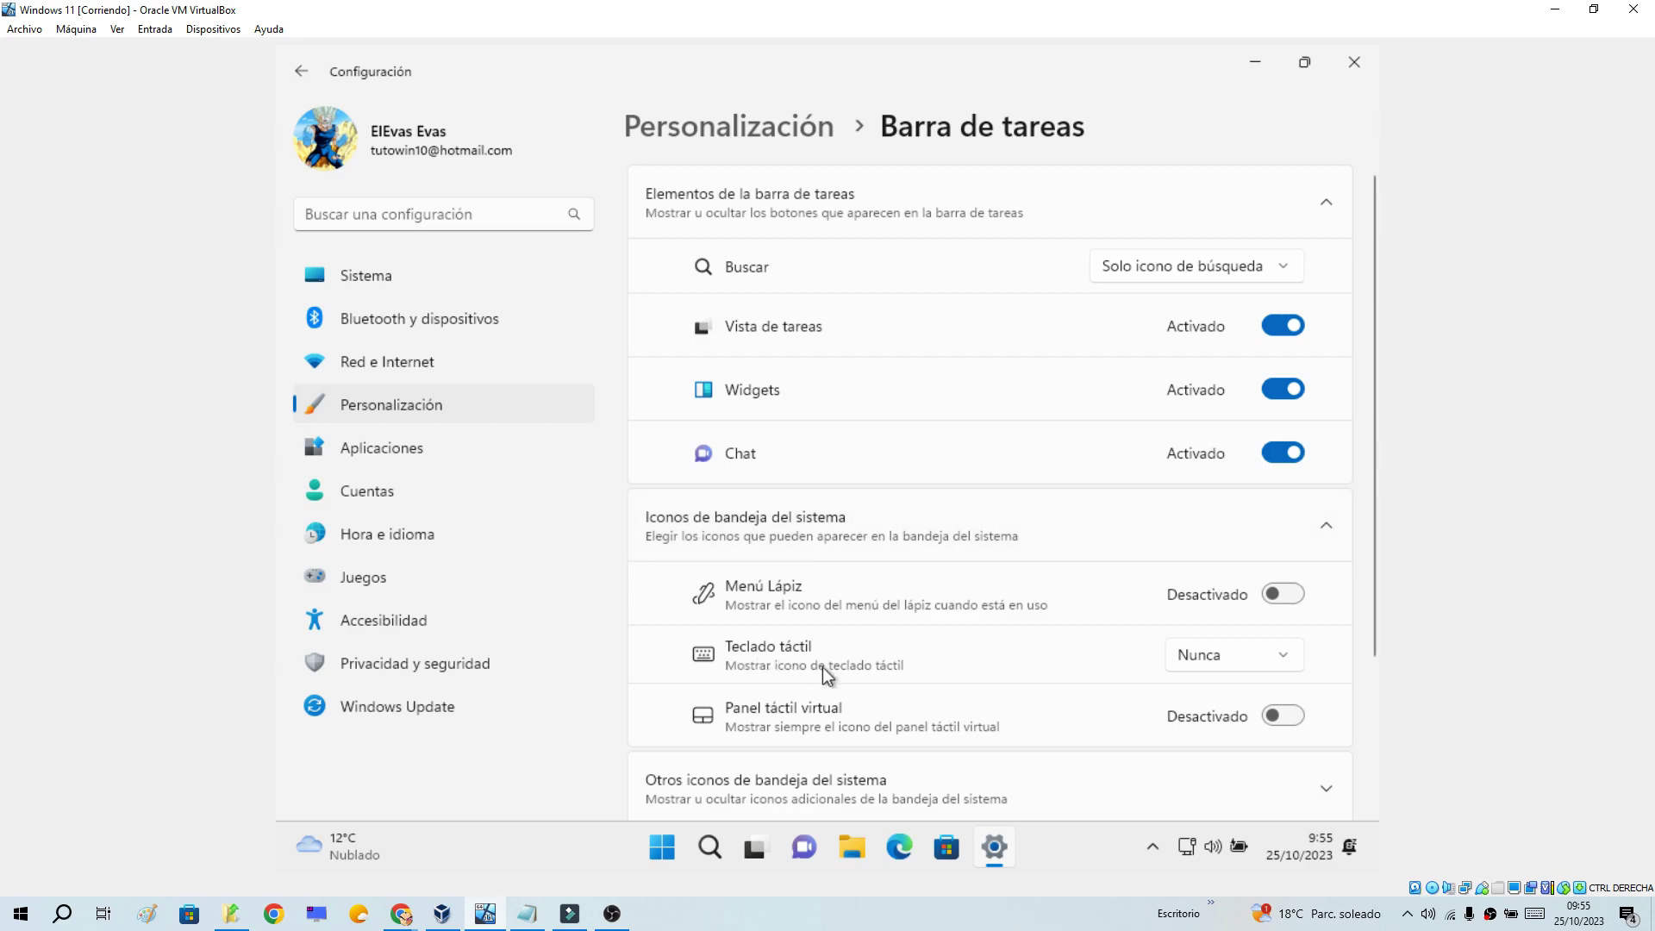
pyautogui.click(1229, 665)
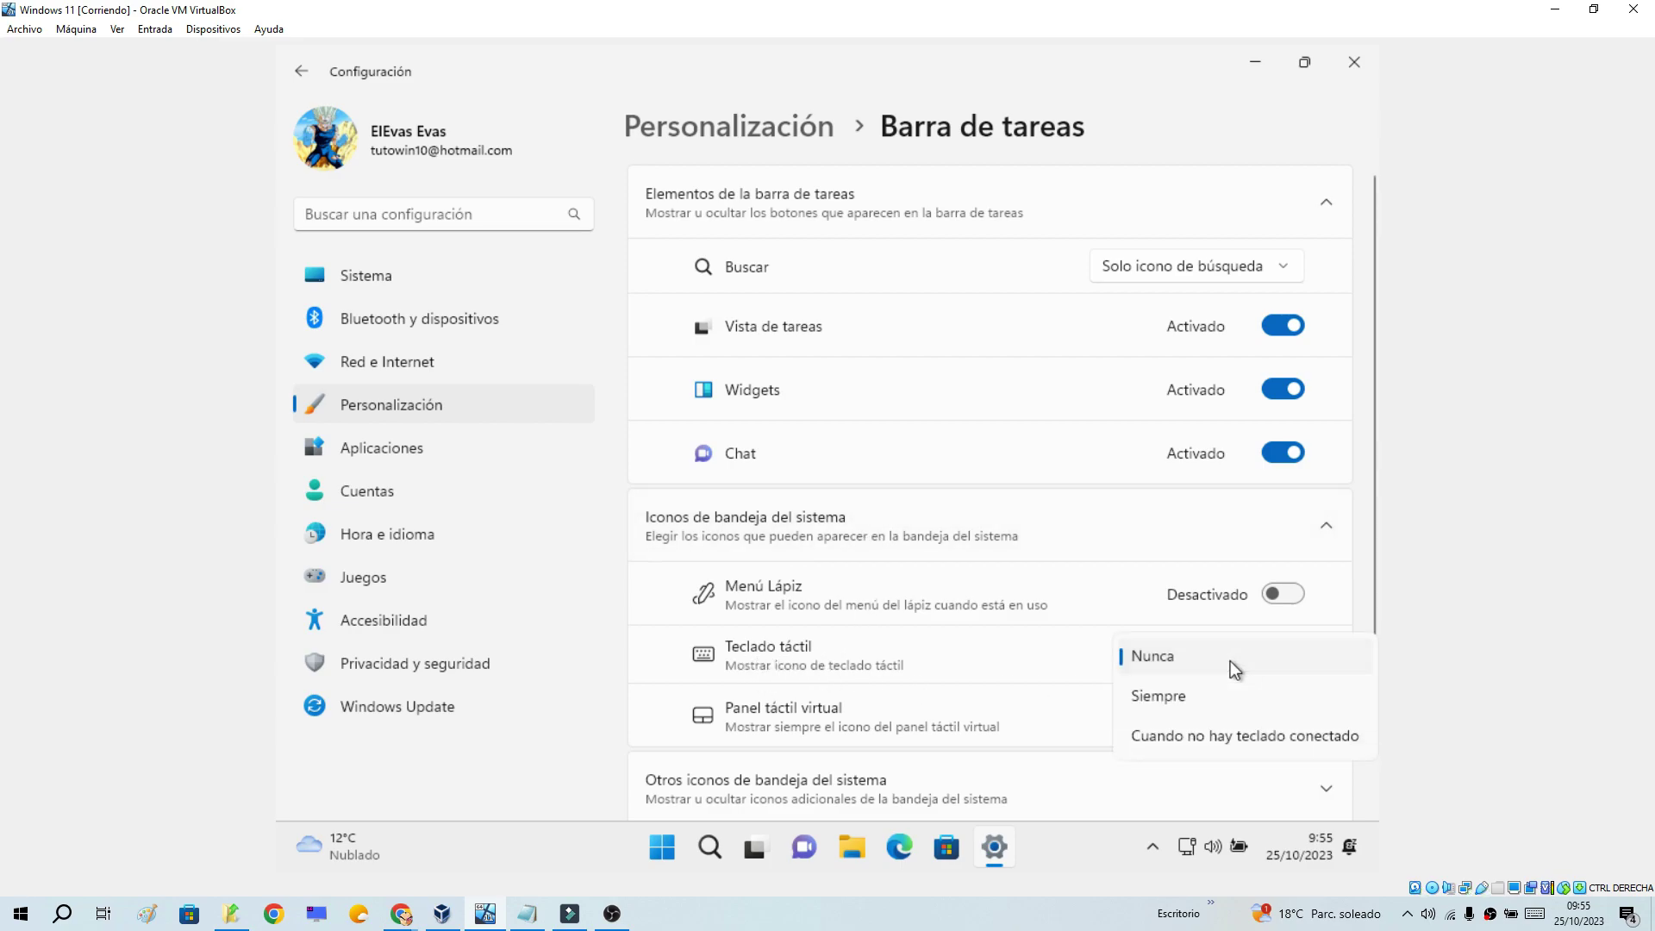
pyautogui.click(1161, 691)
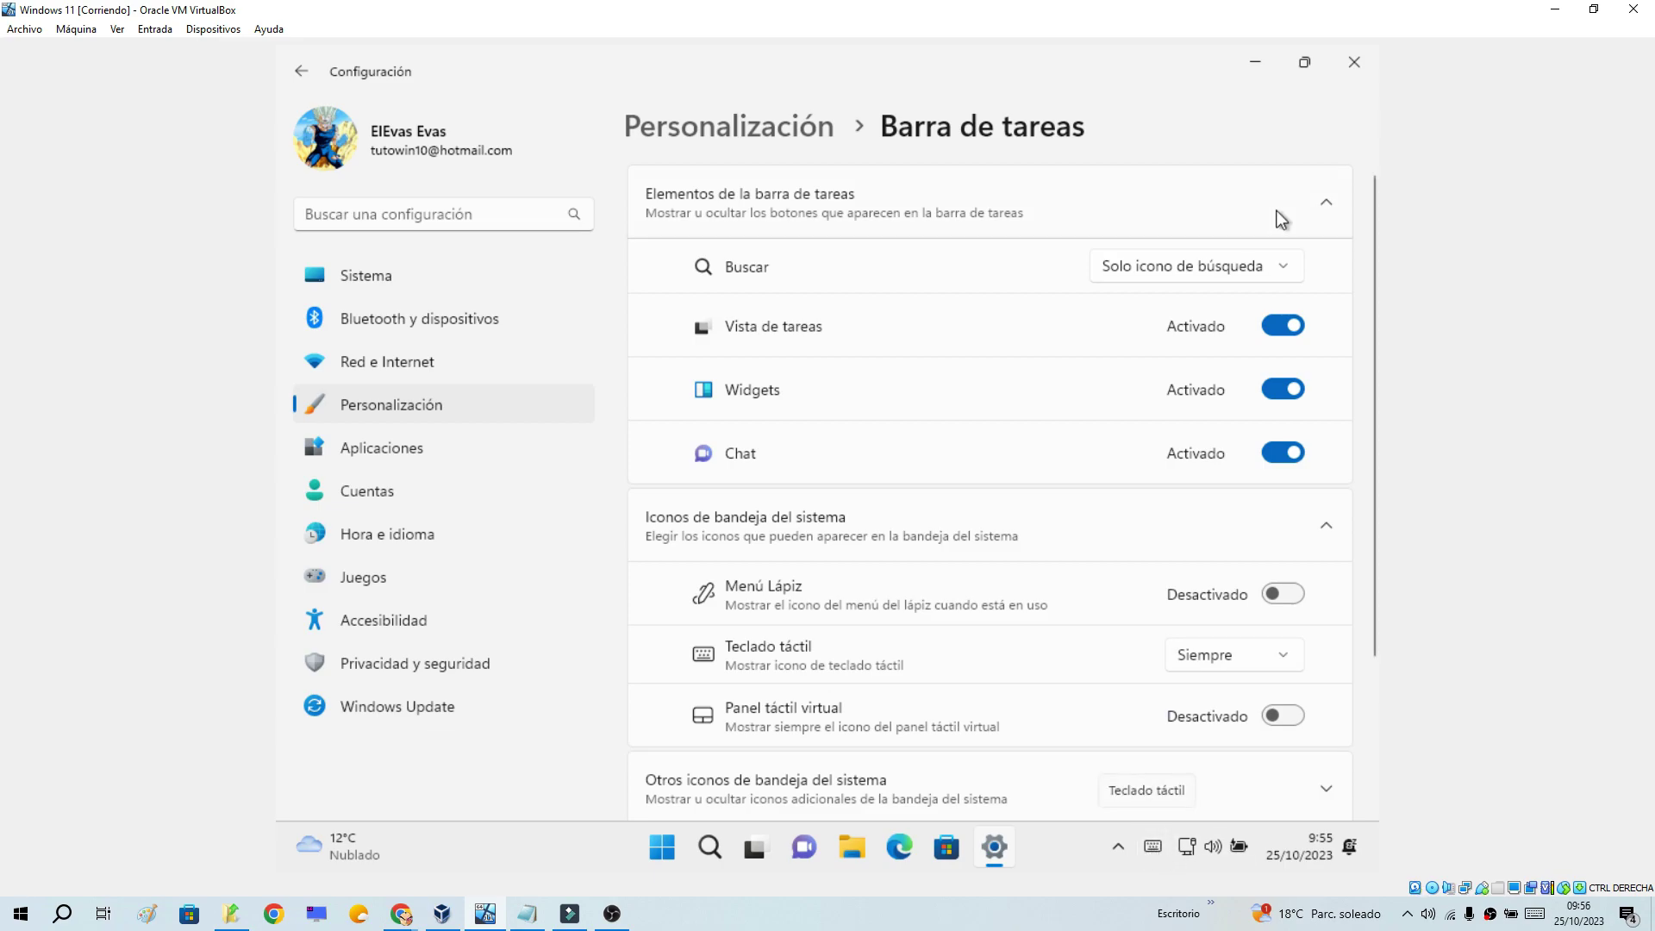
pyautogui.click(1255, 63)
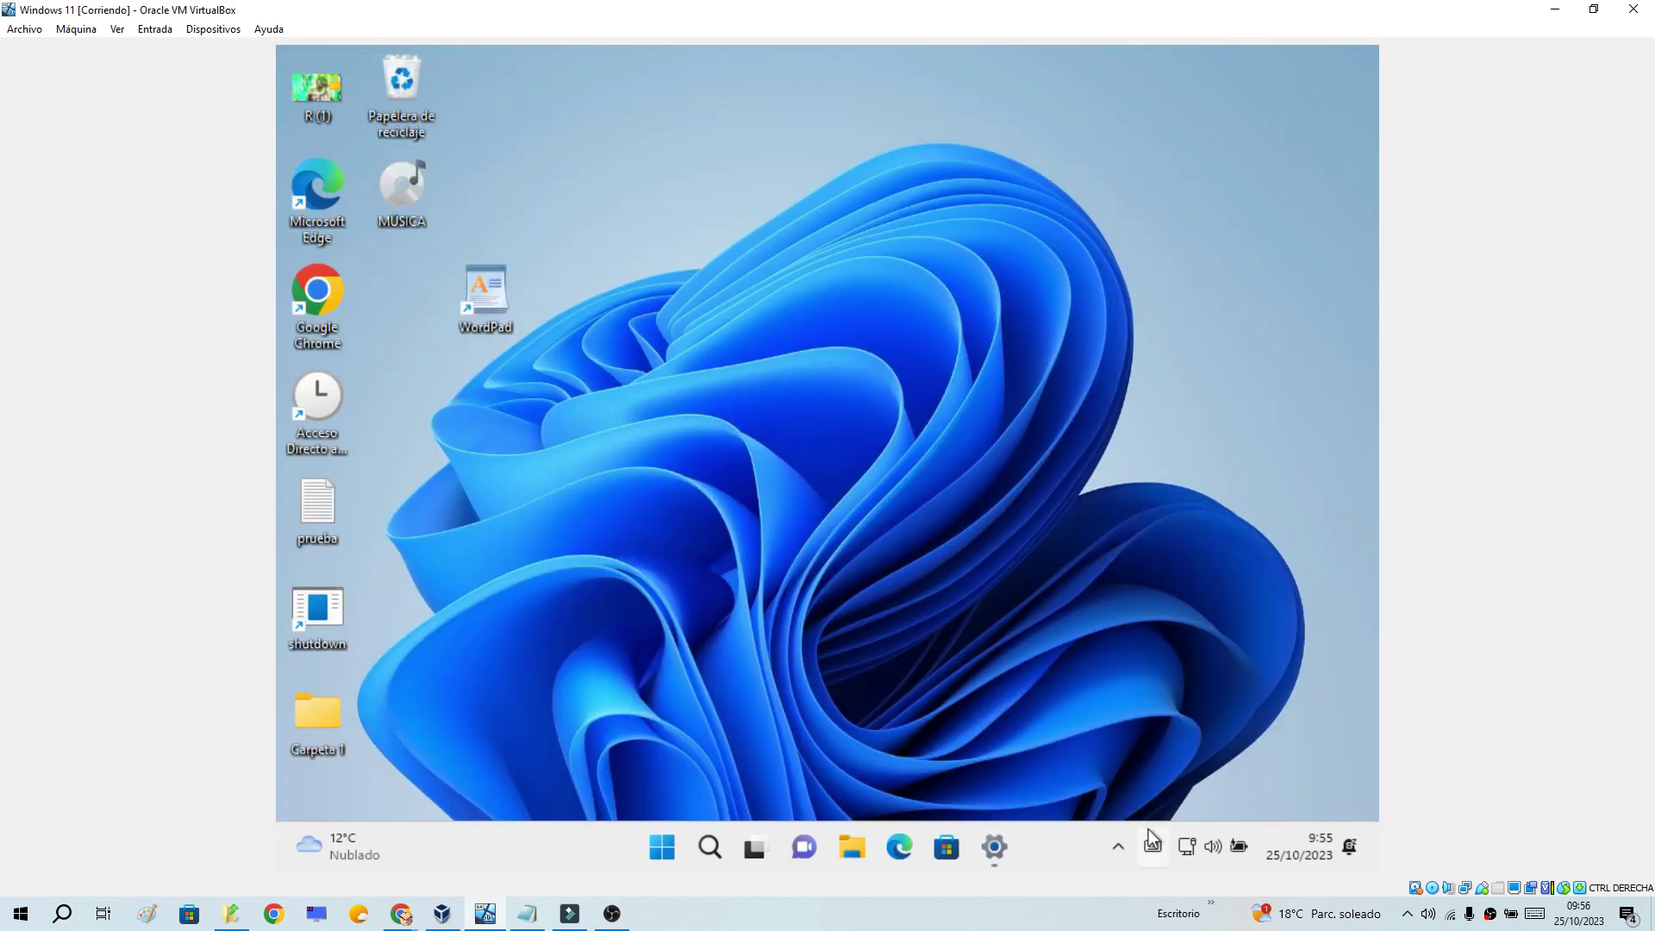
# Show the touch keyboard and try several of its letter keys over the desktop
pyautogui.click(1158, 849)
pyautogui.click(896, 628)
pyautogui.click(654, 696)
pyautogui.click(889, 631)
pyautogui.click(759, 627)
pyautogui.click(895, 628)
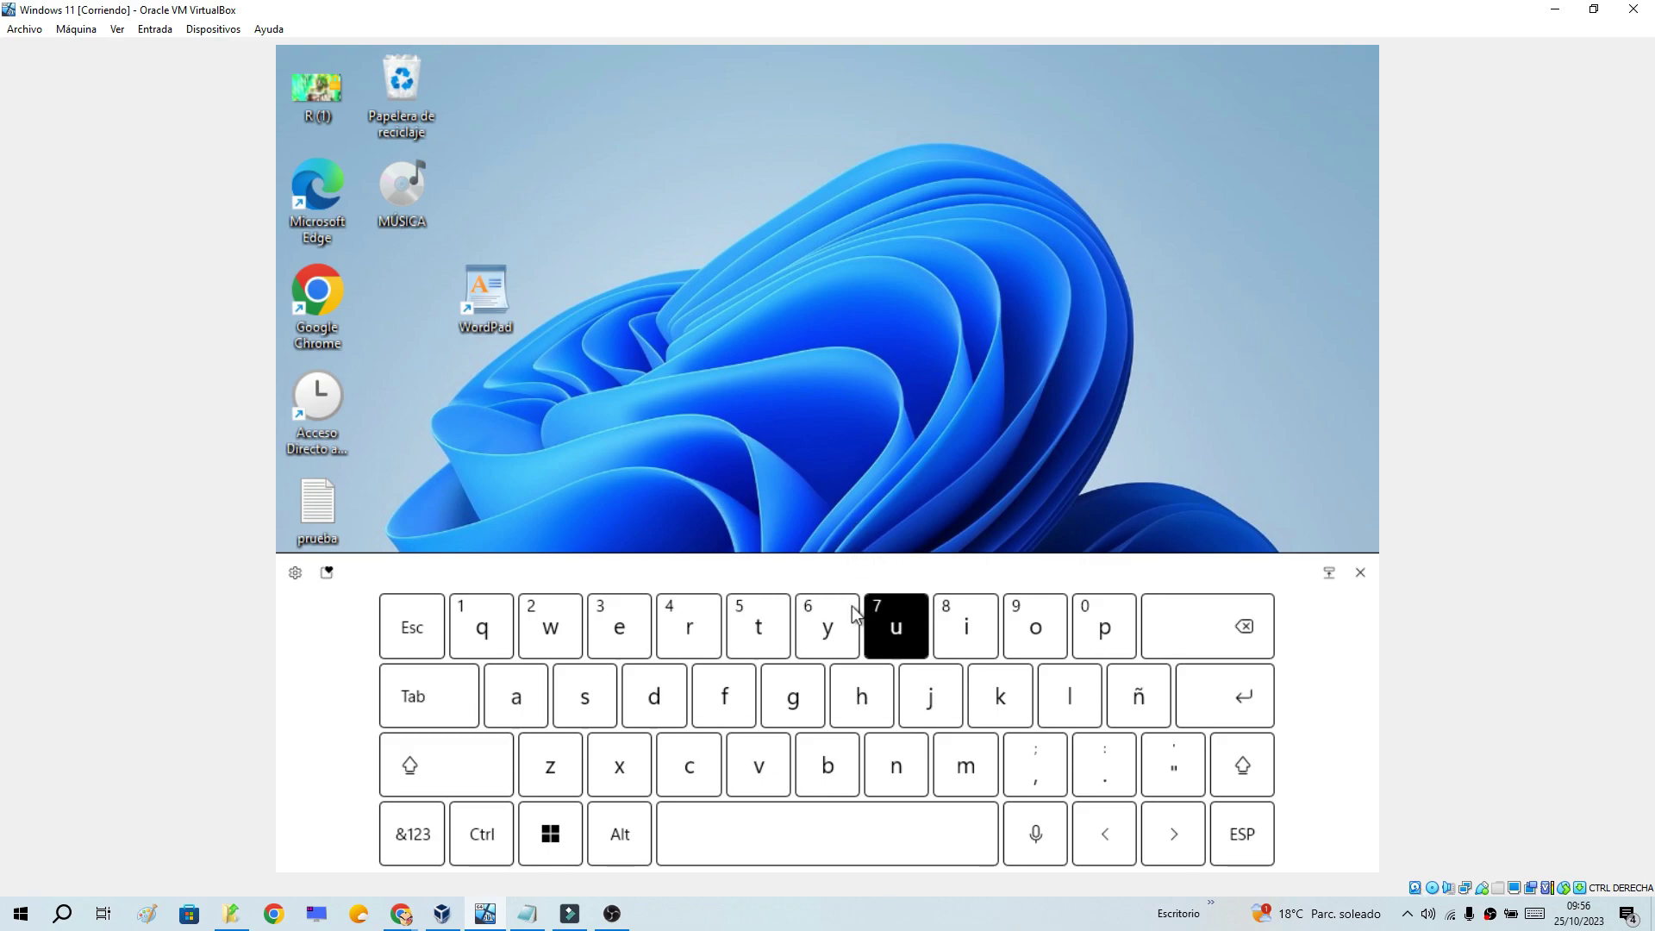
pyautogui.click(826, 628)
pyautogui.click(550, 628)
# Open the prueba text file and add three line breaks after its command line using the touch keyboard
pyautogui.doubleClick(316, 508)
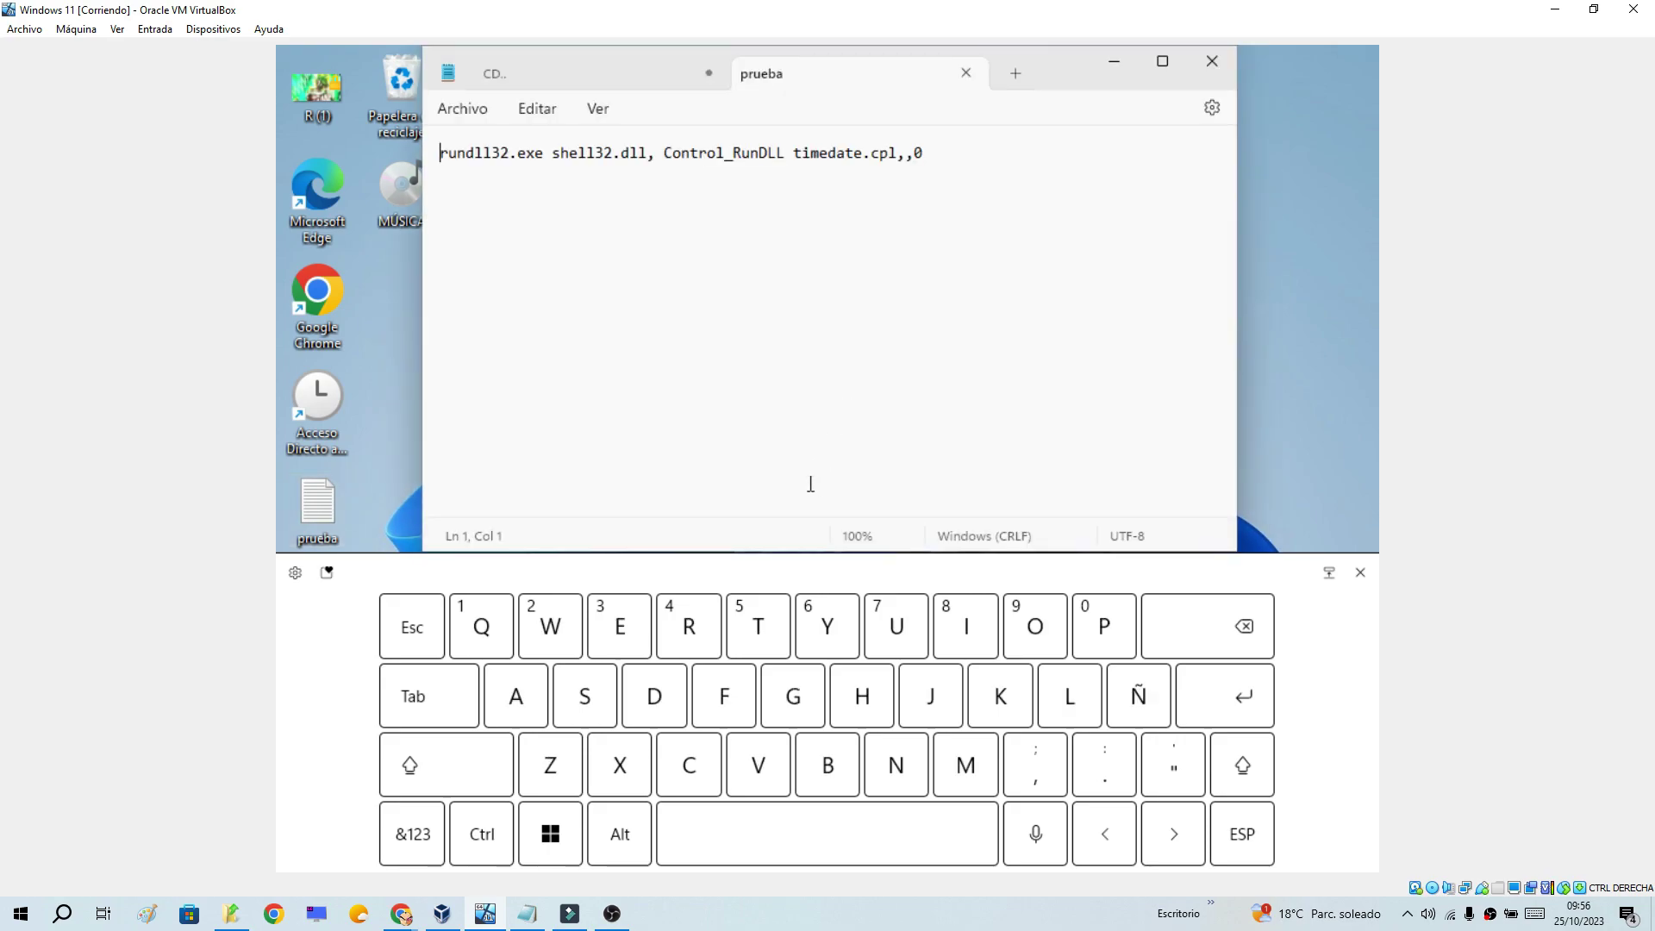
pyautogui.click(949, 148)
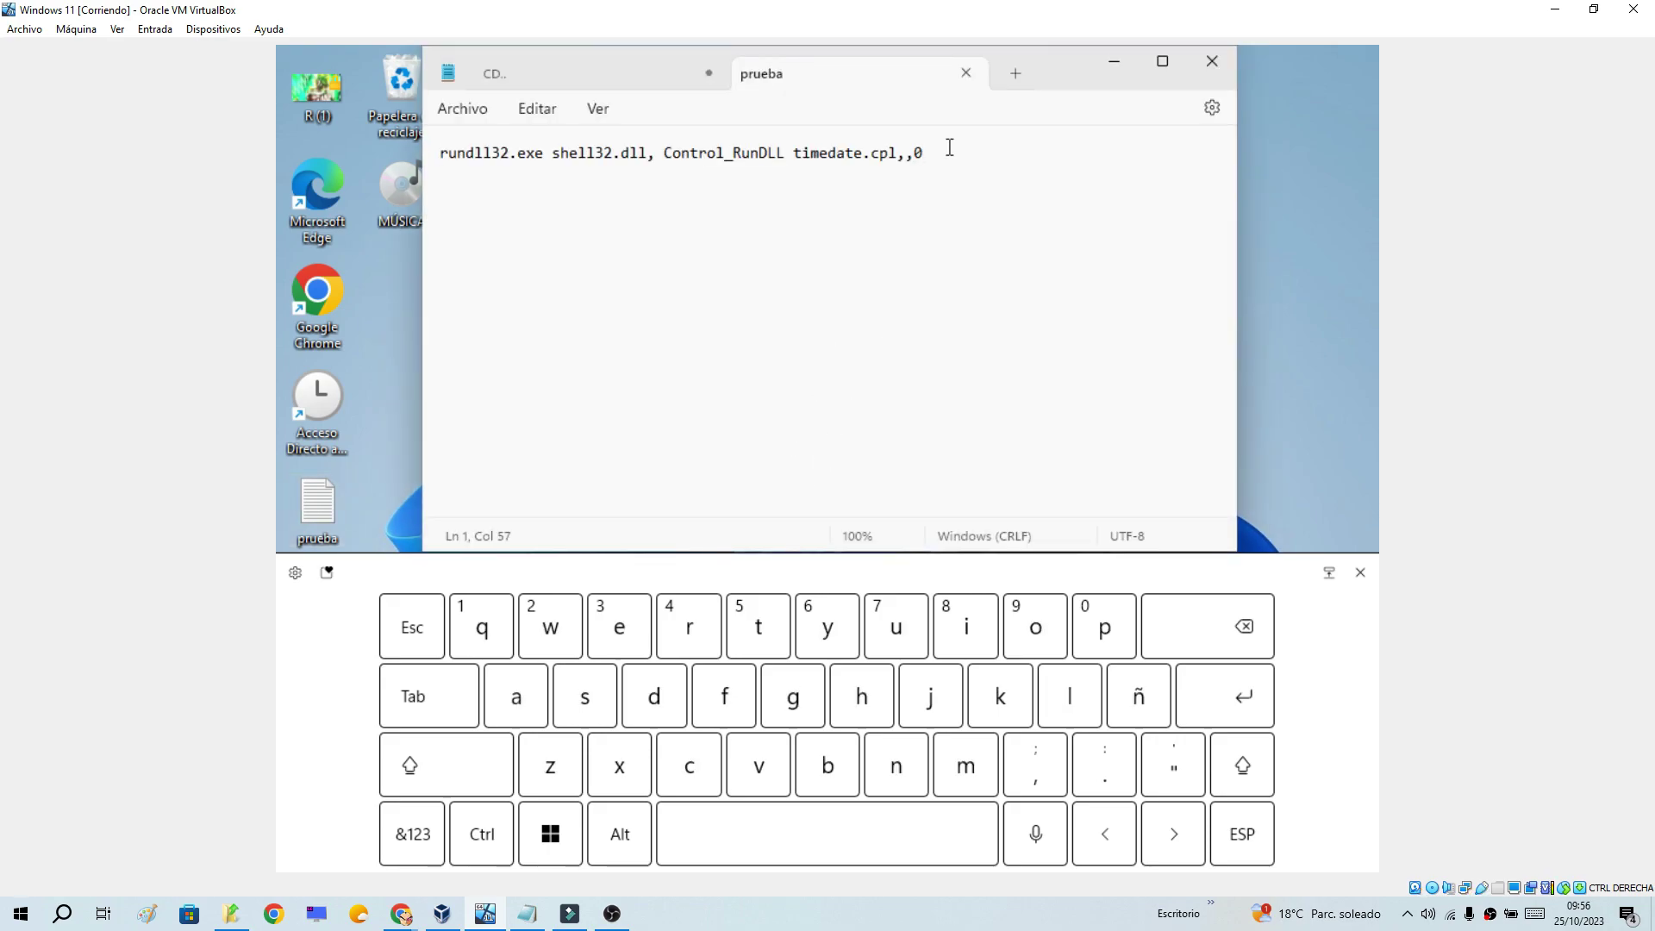
pyautogui.click(1235, 717)
pyautogui.doubleClick(1235, 717)
# Write "Hola que tal" on the fourth line of prueba with the touch keyboard
pyautogui.click(861, 697)
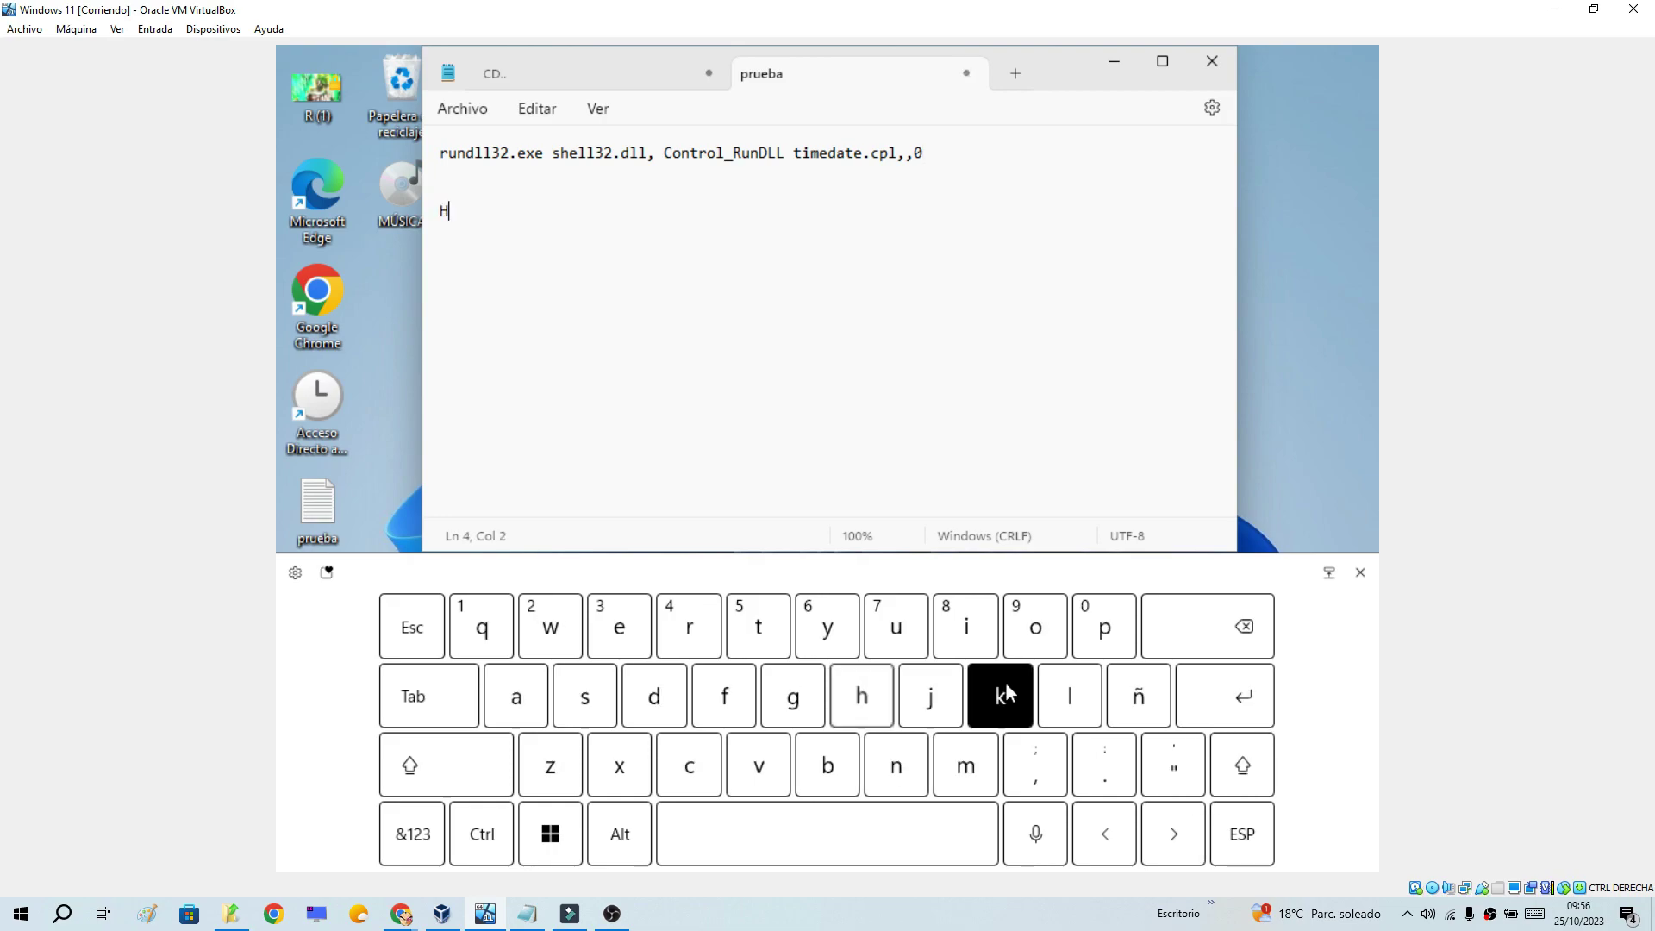
pyautogui.click(1041, 645)
pyautogui.click(1069, 695)
pyautogui.click(515, 700)
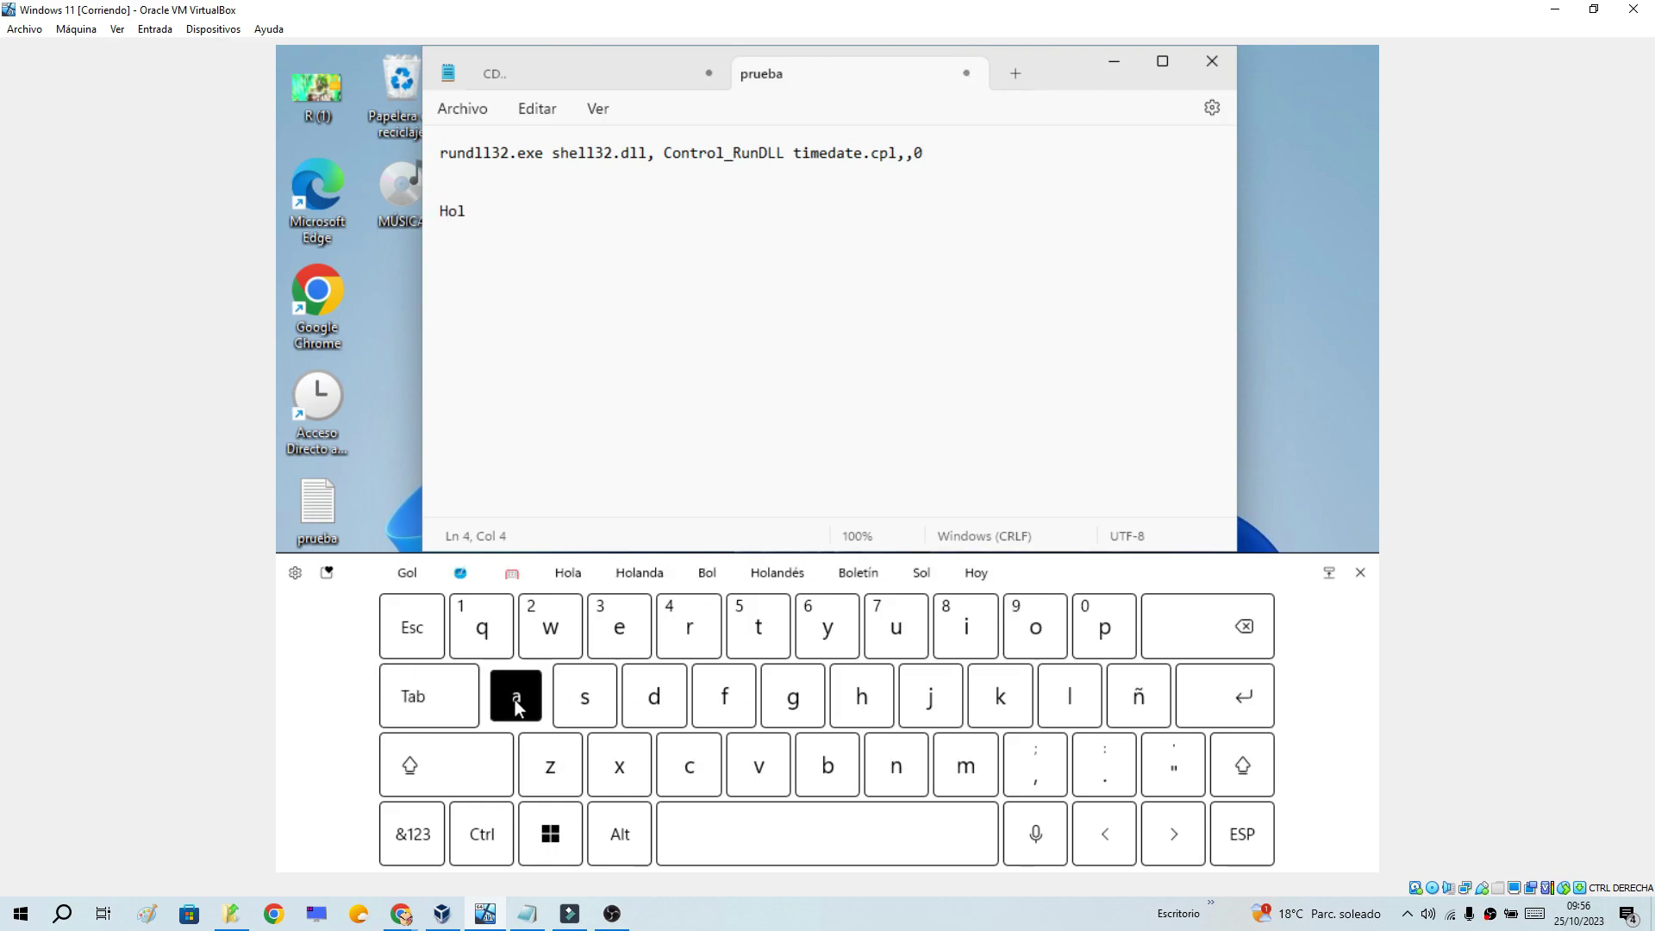
pyautogui.click(768, 833)
pyautogui.click(497, 622)
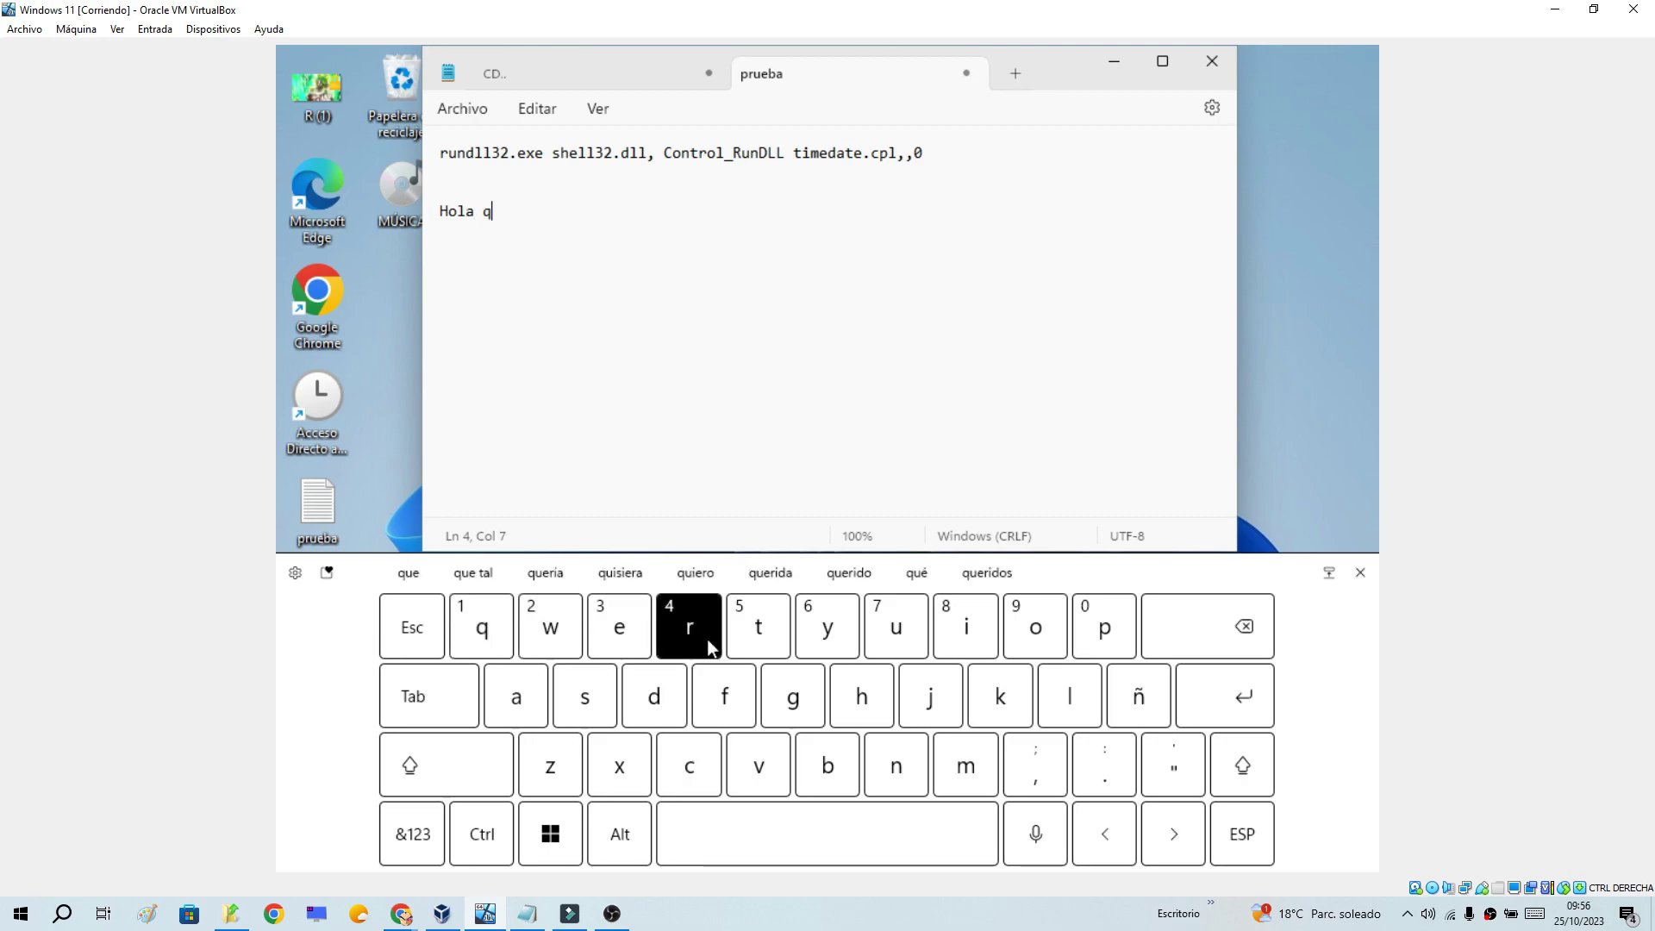
pyautogui.click(909, 634)
pyautogui.click(778, 829)
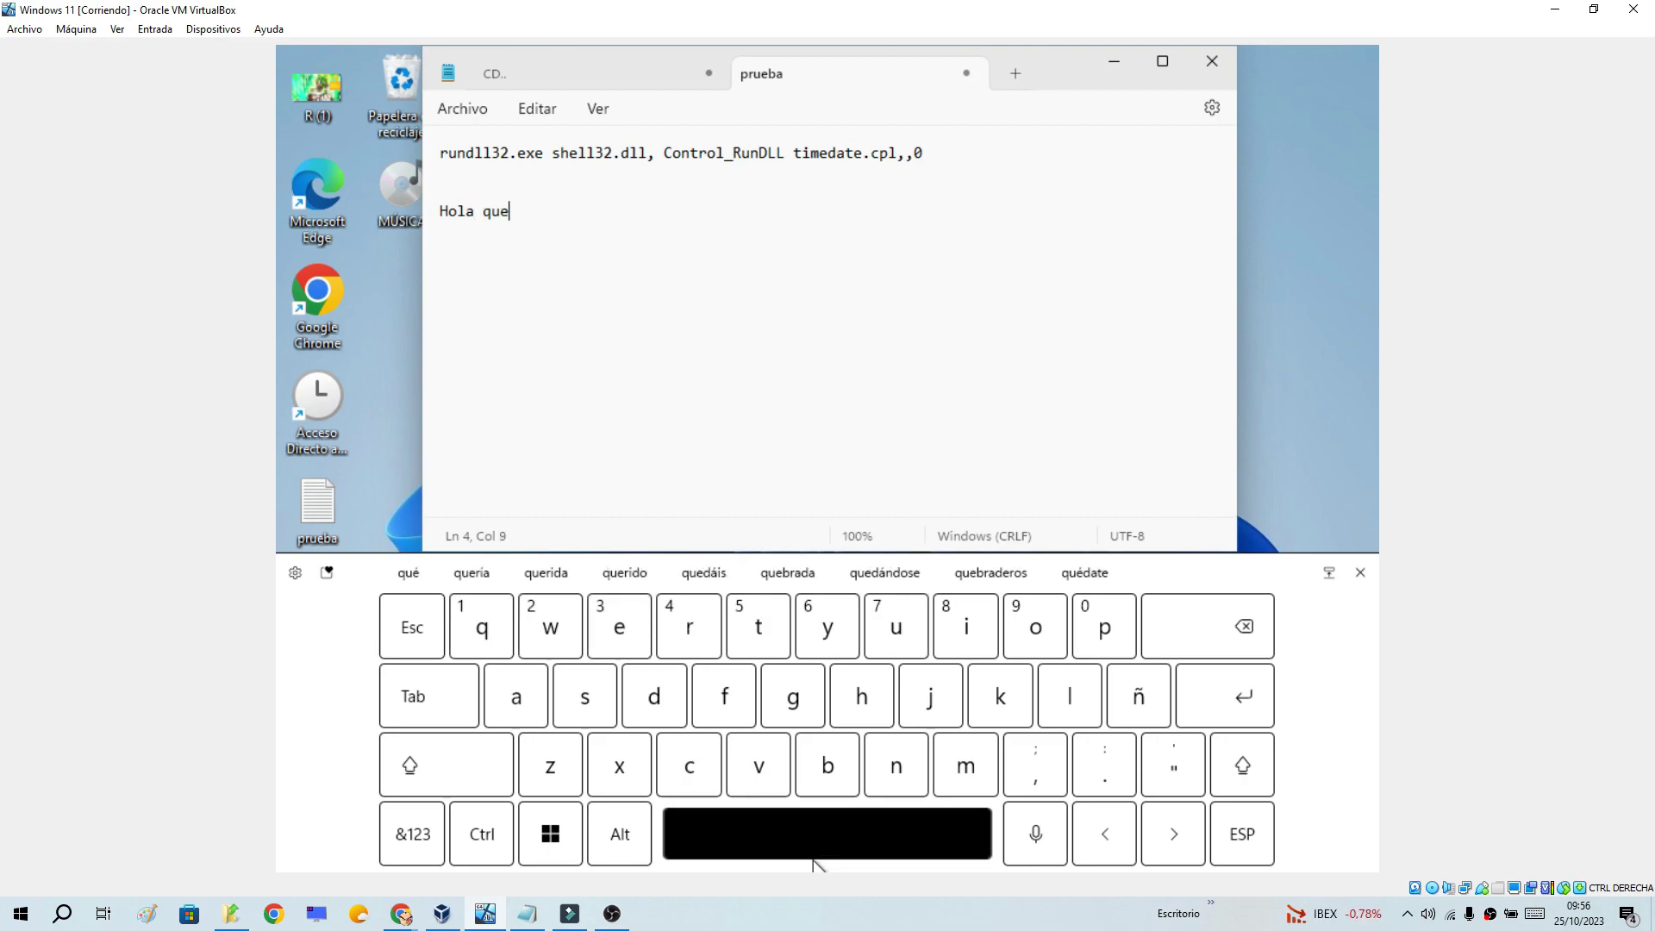
pyautogui.click(752, 640)
pyautogui.click(516, 694)
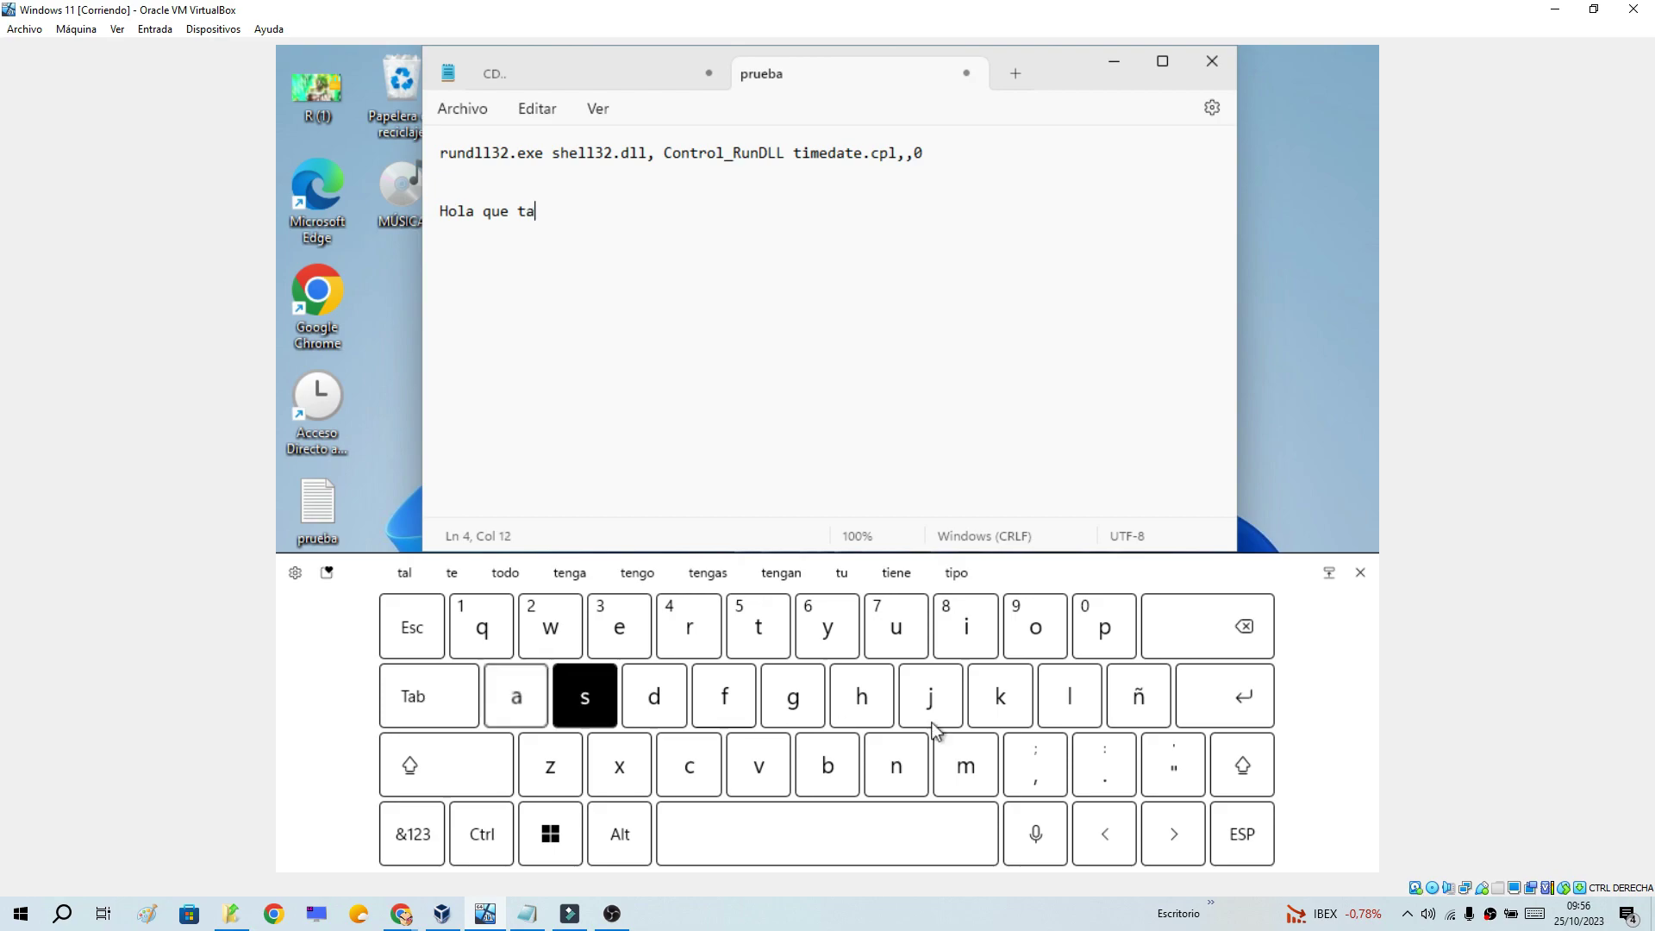
pyautogui.click(1081, 694)
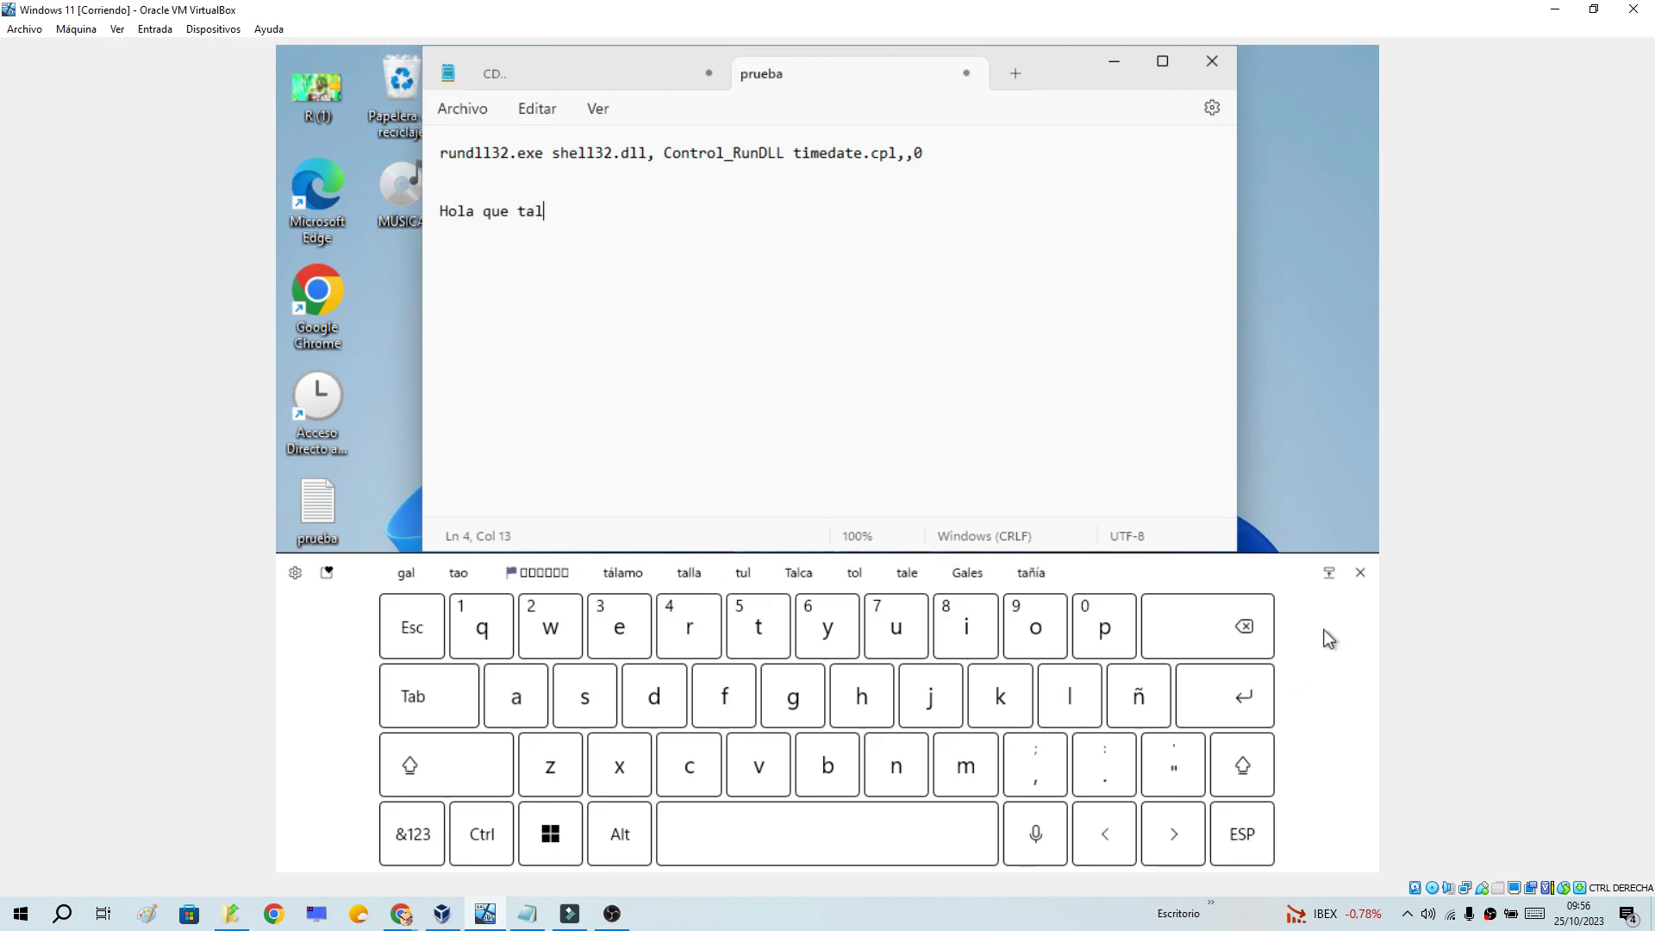
# Close the touch keyboard and the minimized Configuración window
pyautogui.click(1353, 582)
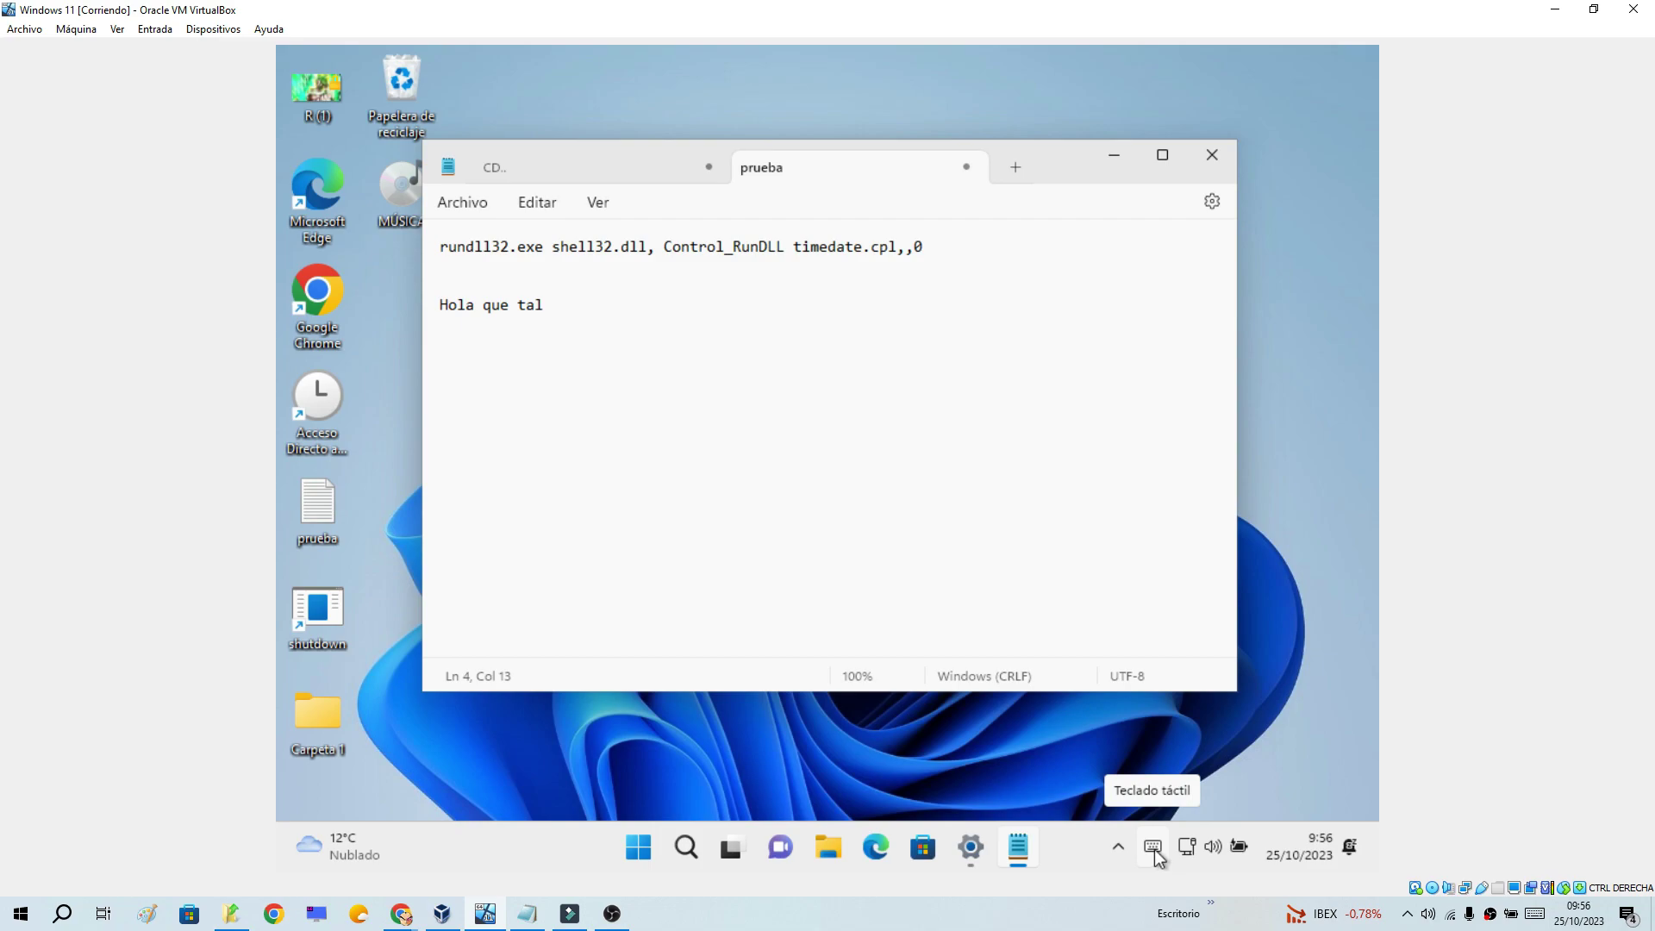
pyautogui.moveTo(972, 849)
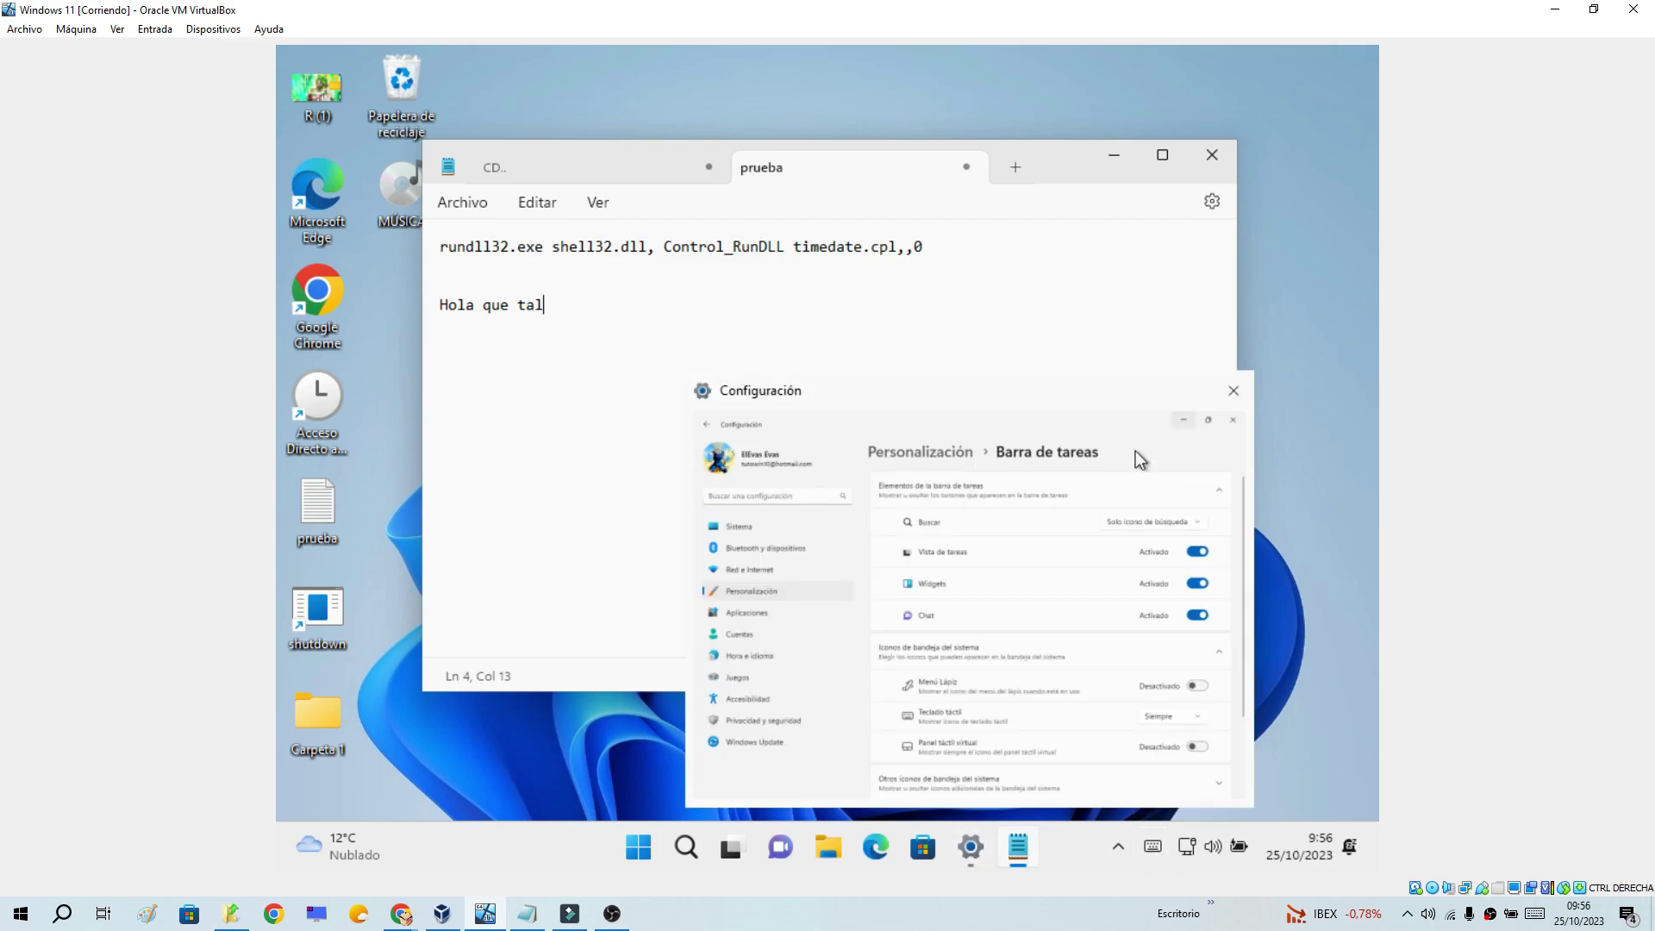
pyautogui.click(1235, 391)
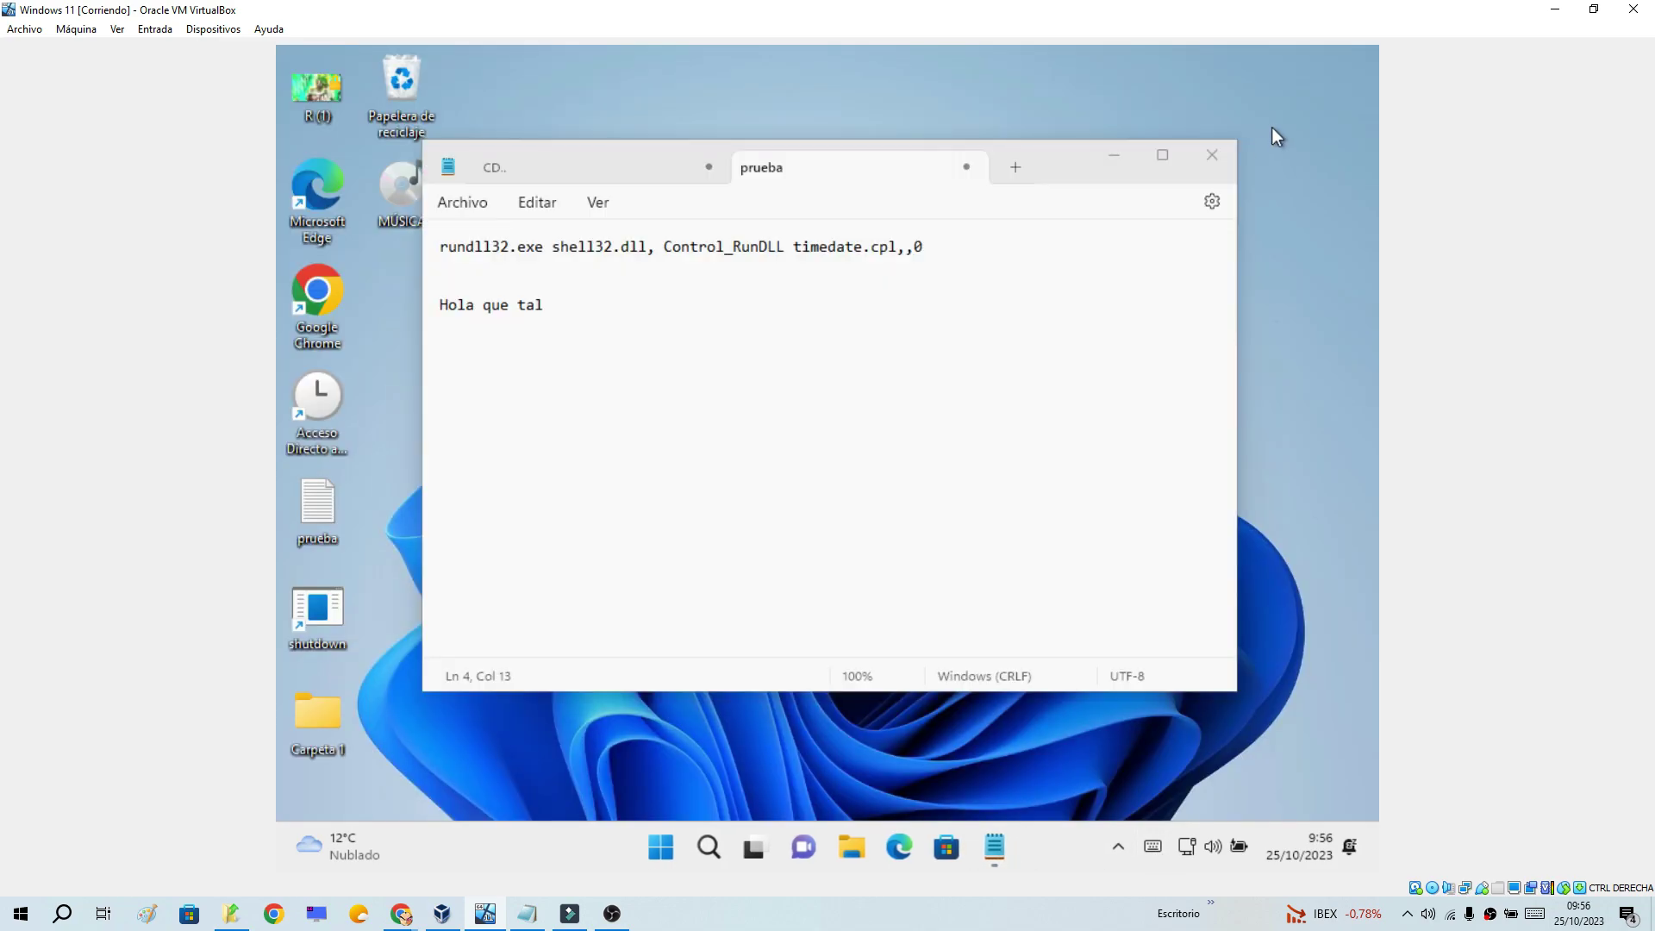
# Set the Teclado táctil system tray icon to Nunca in the Barra de tareas personalization settings, and close Configuración
pyautogui.rightClick(552, 837)
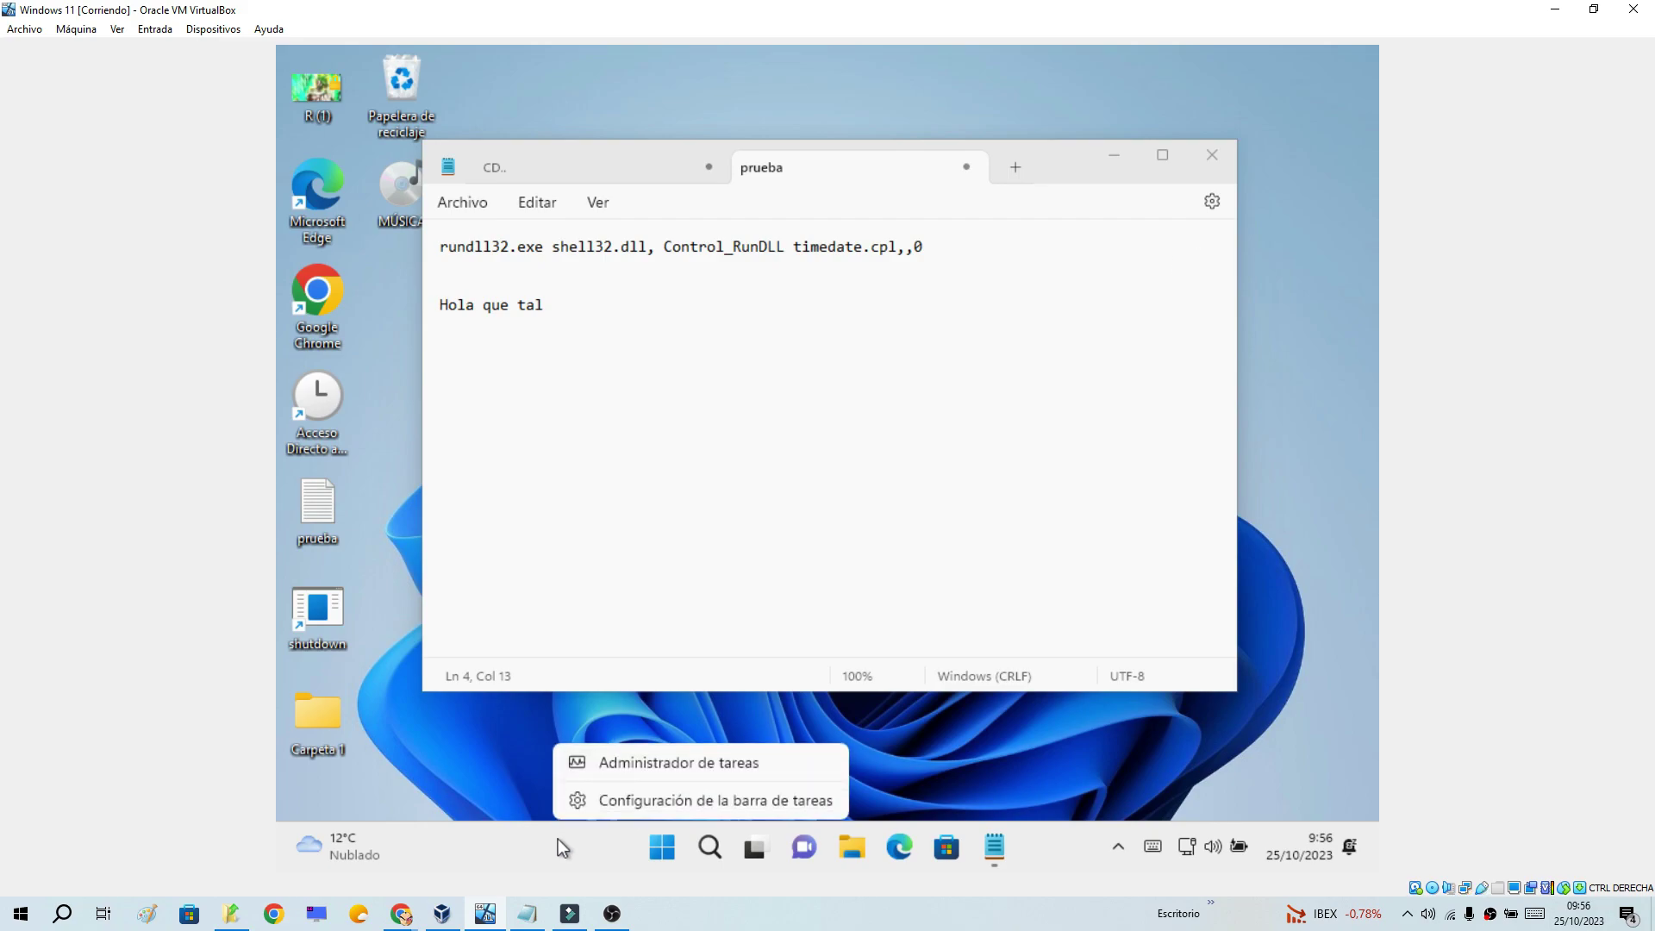
pyautogui.click(634, 812)
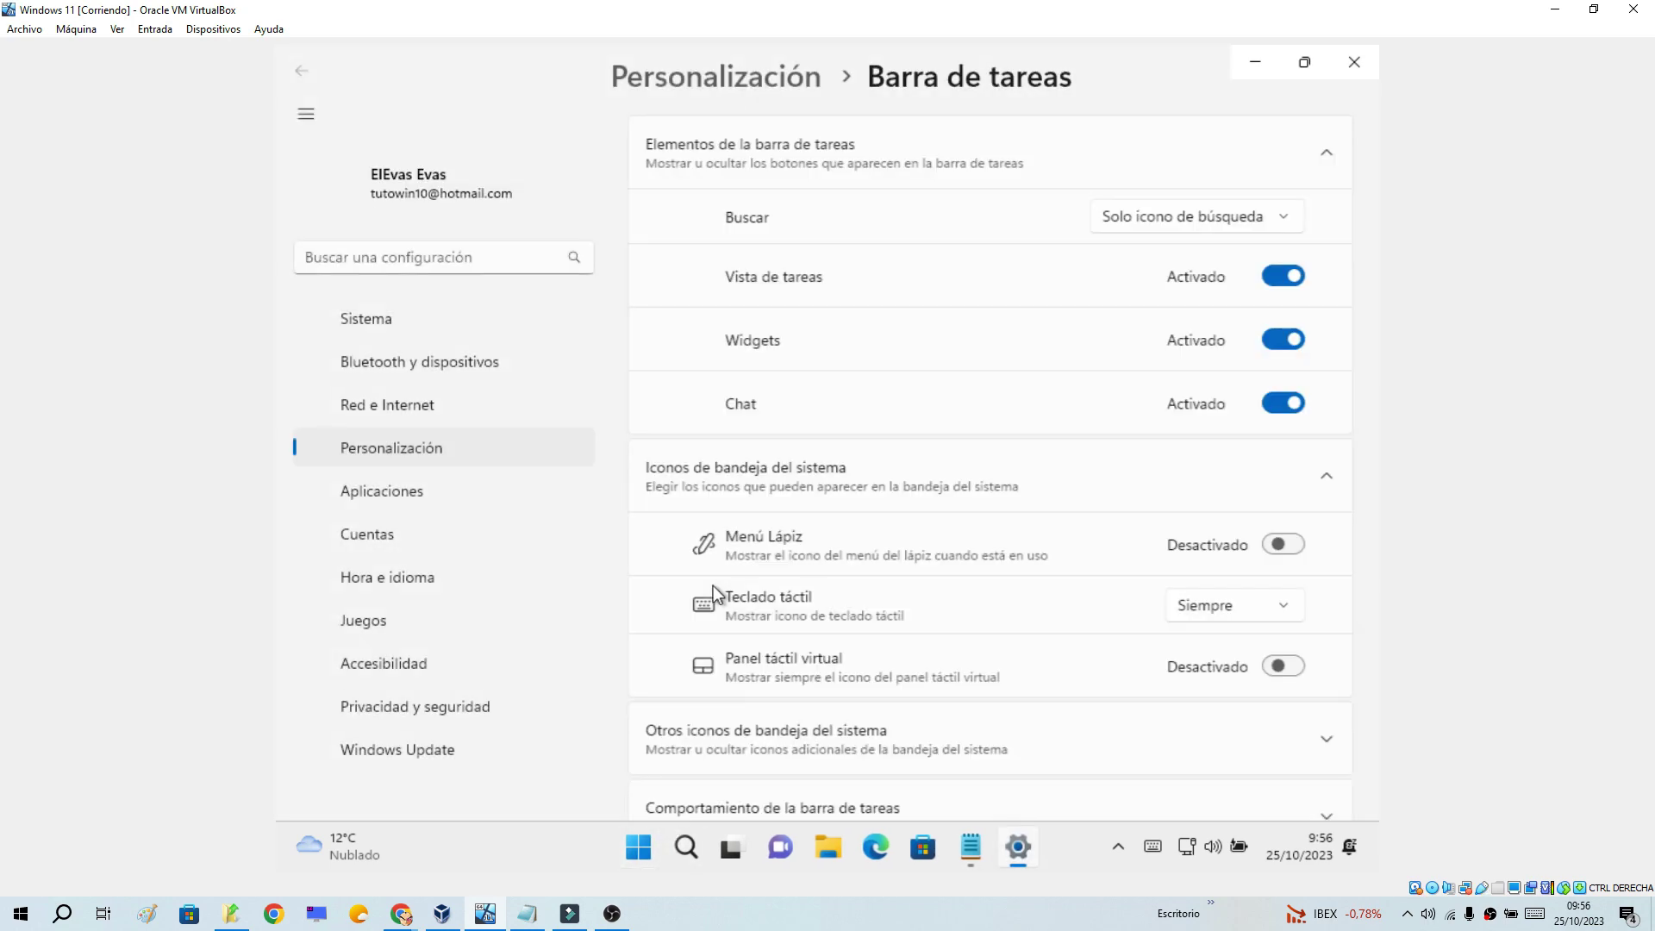
pyautogui.click(416, 400)
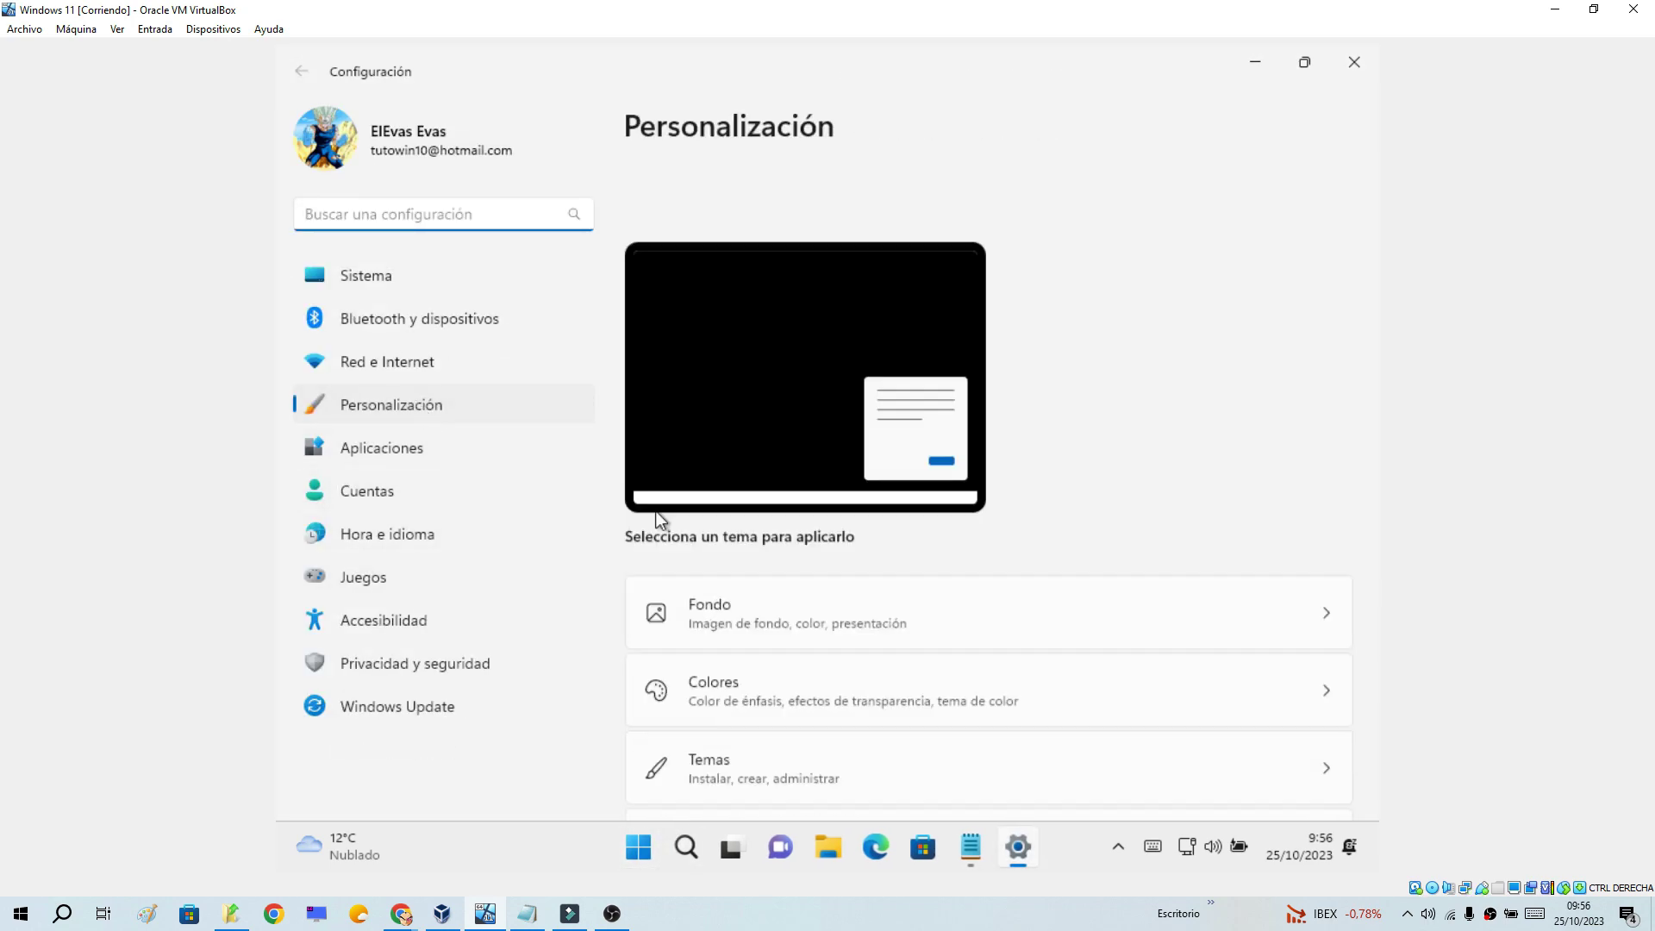
pyautogui.scroll(-3, 863, 549)
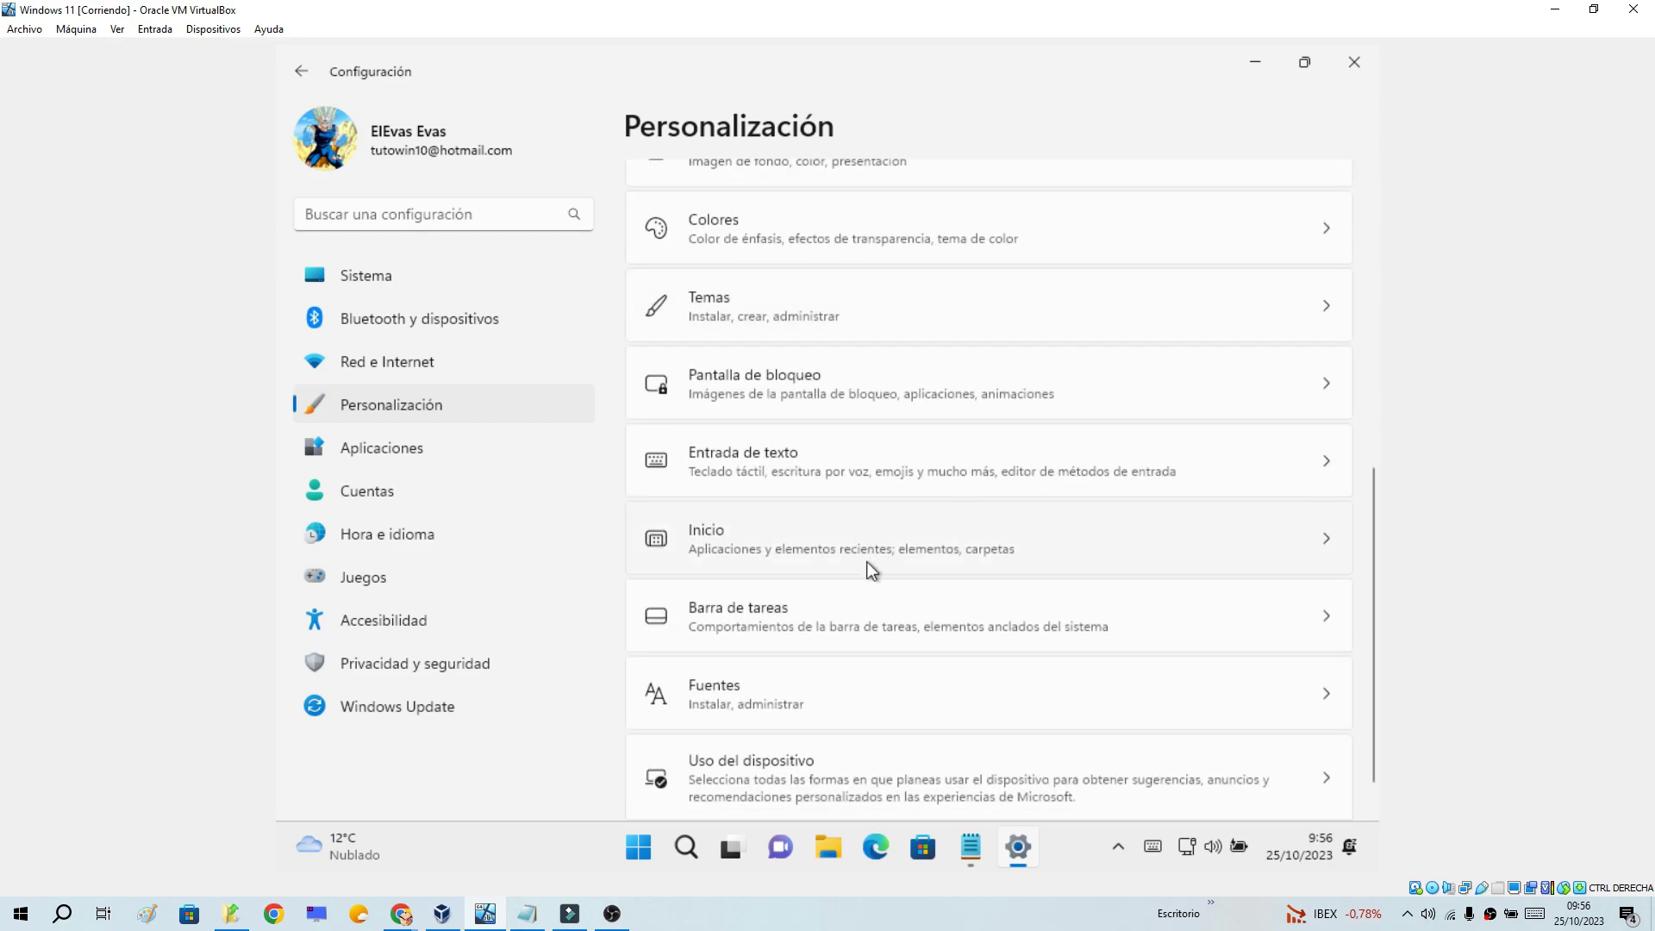
pyautogui.click(810, 622)
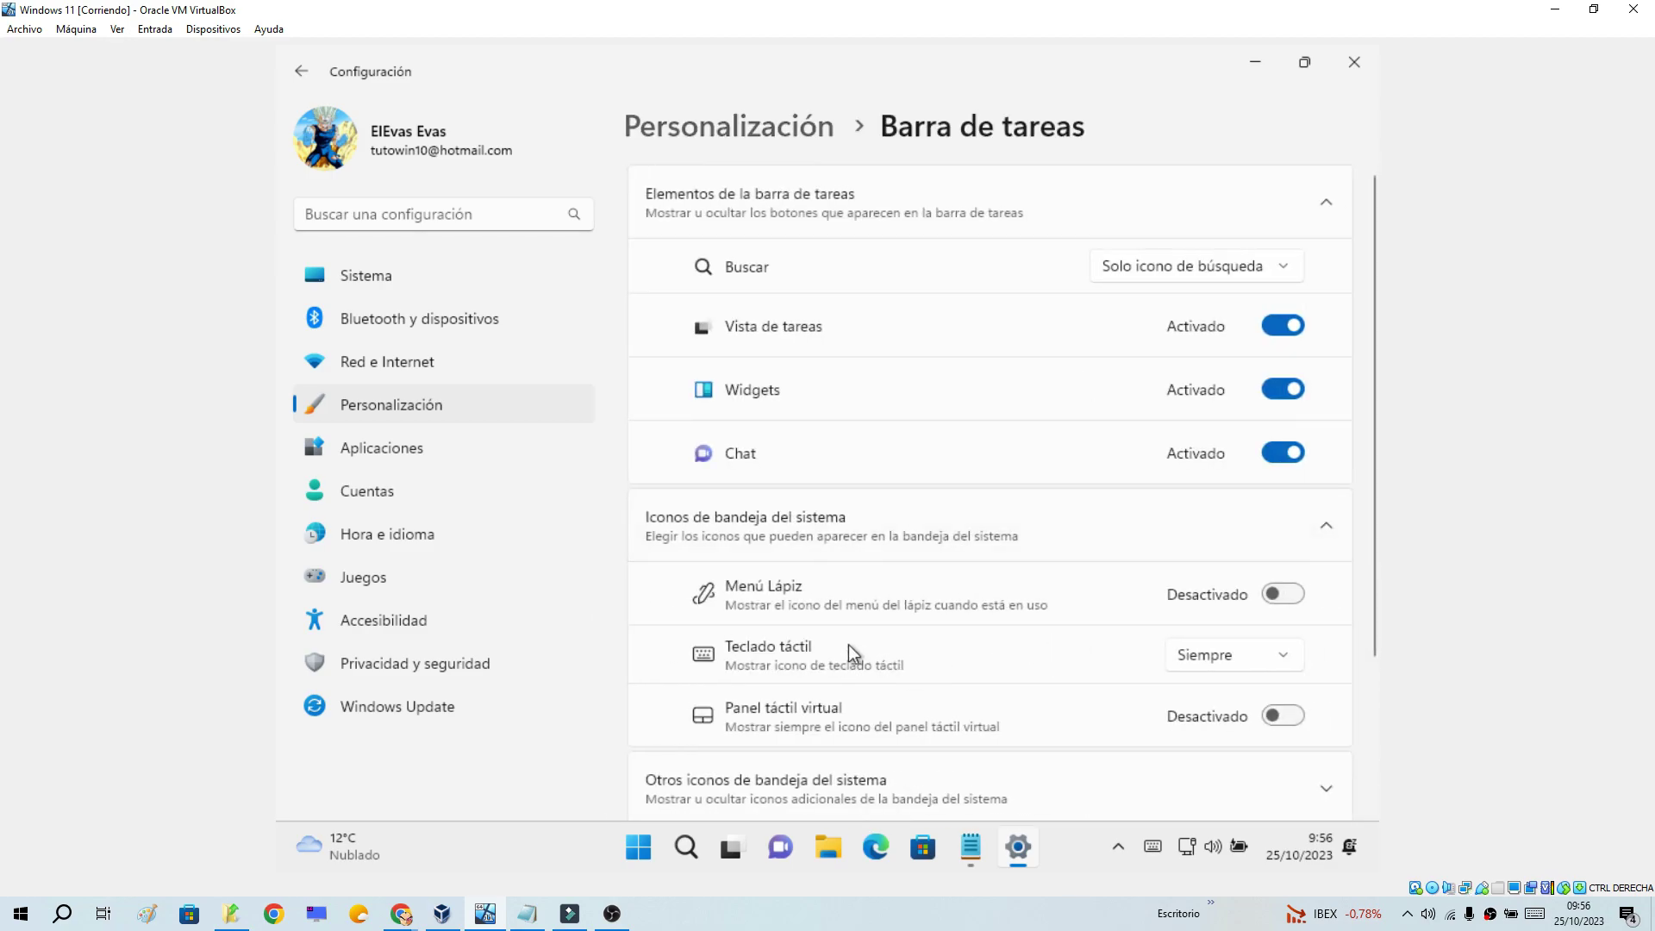
pyautogui.click(1185, 658)
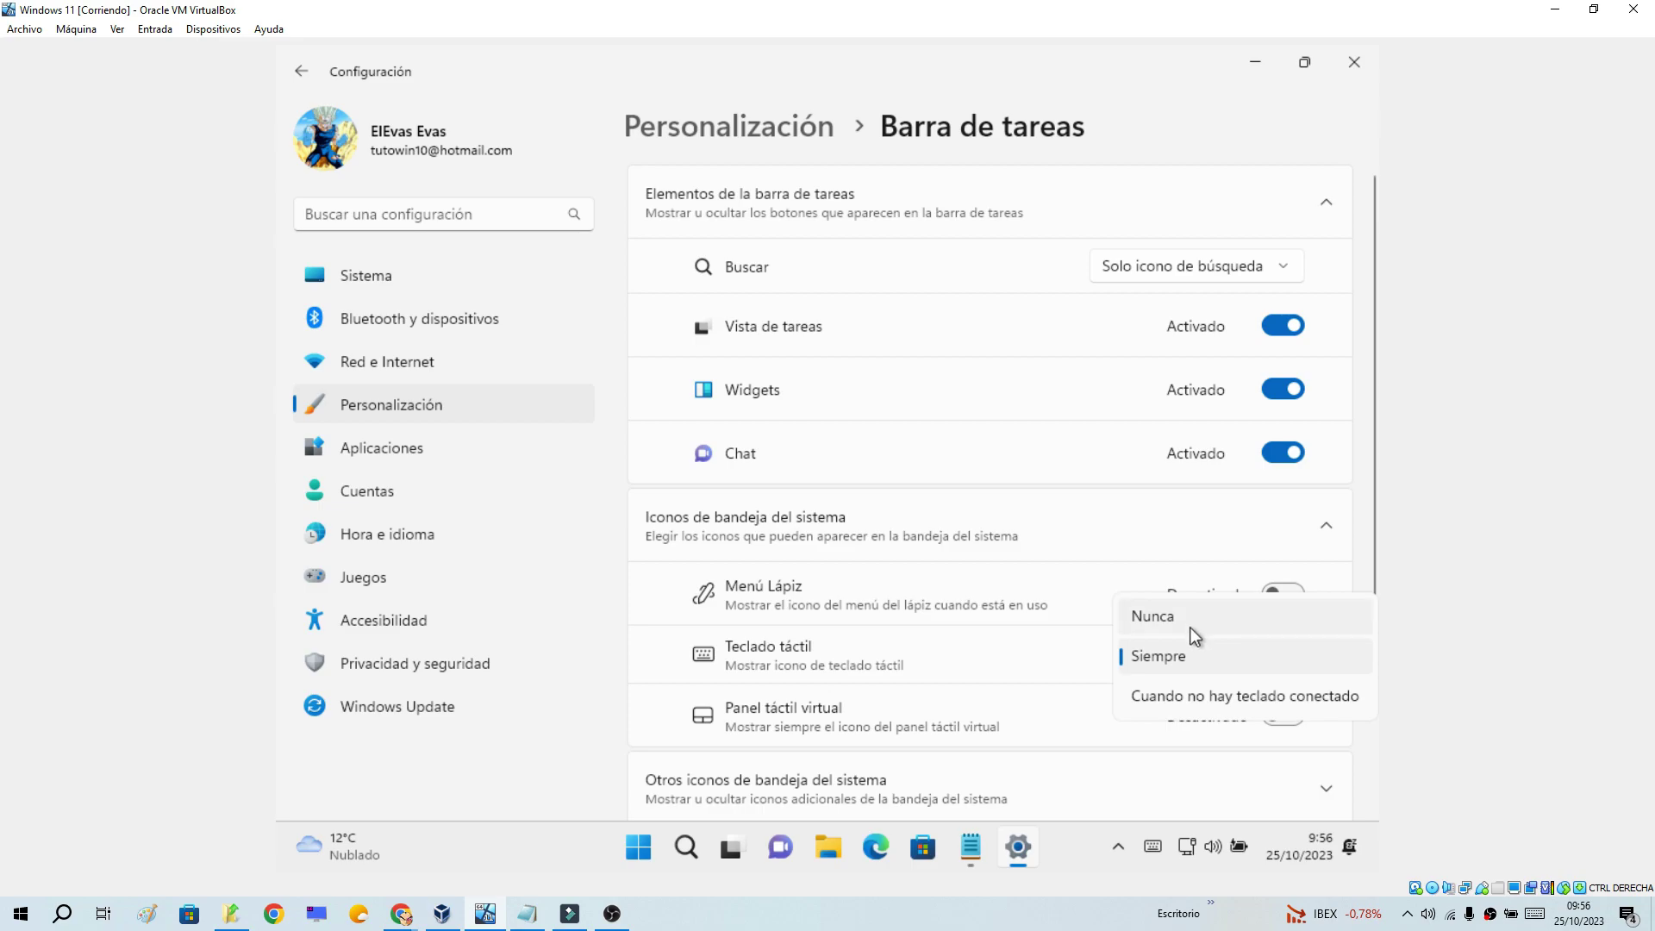
pyautogui.click(1187, 620)
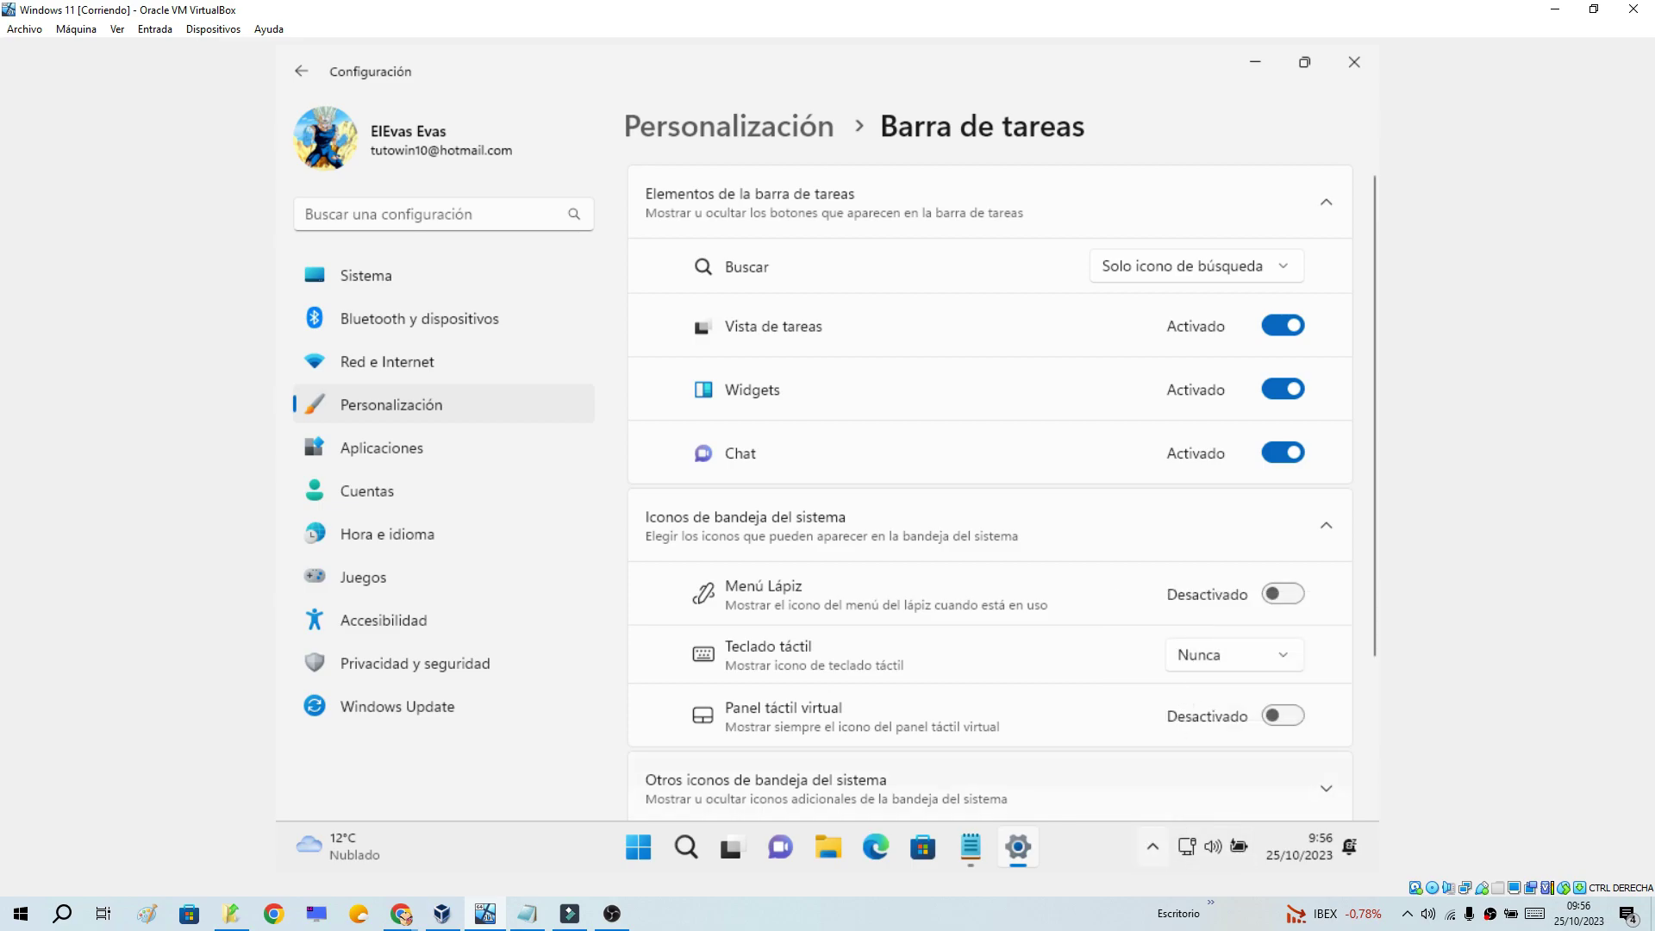
pyautogui.click(1347, 69)
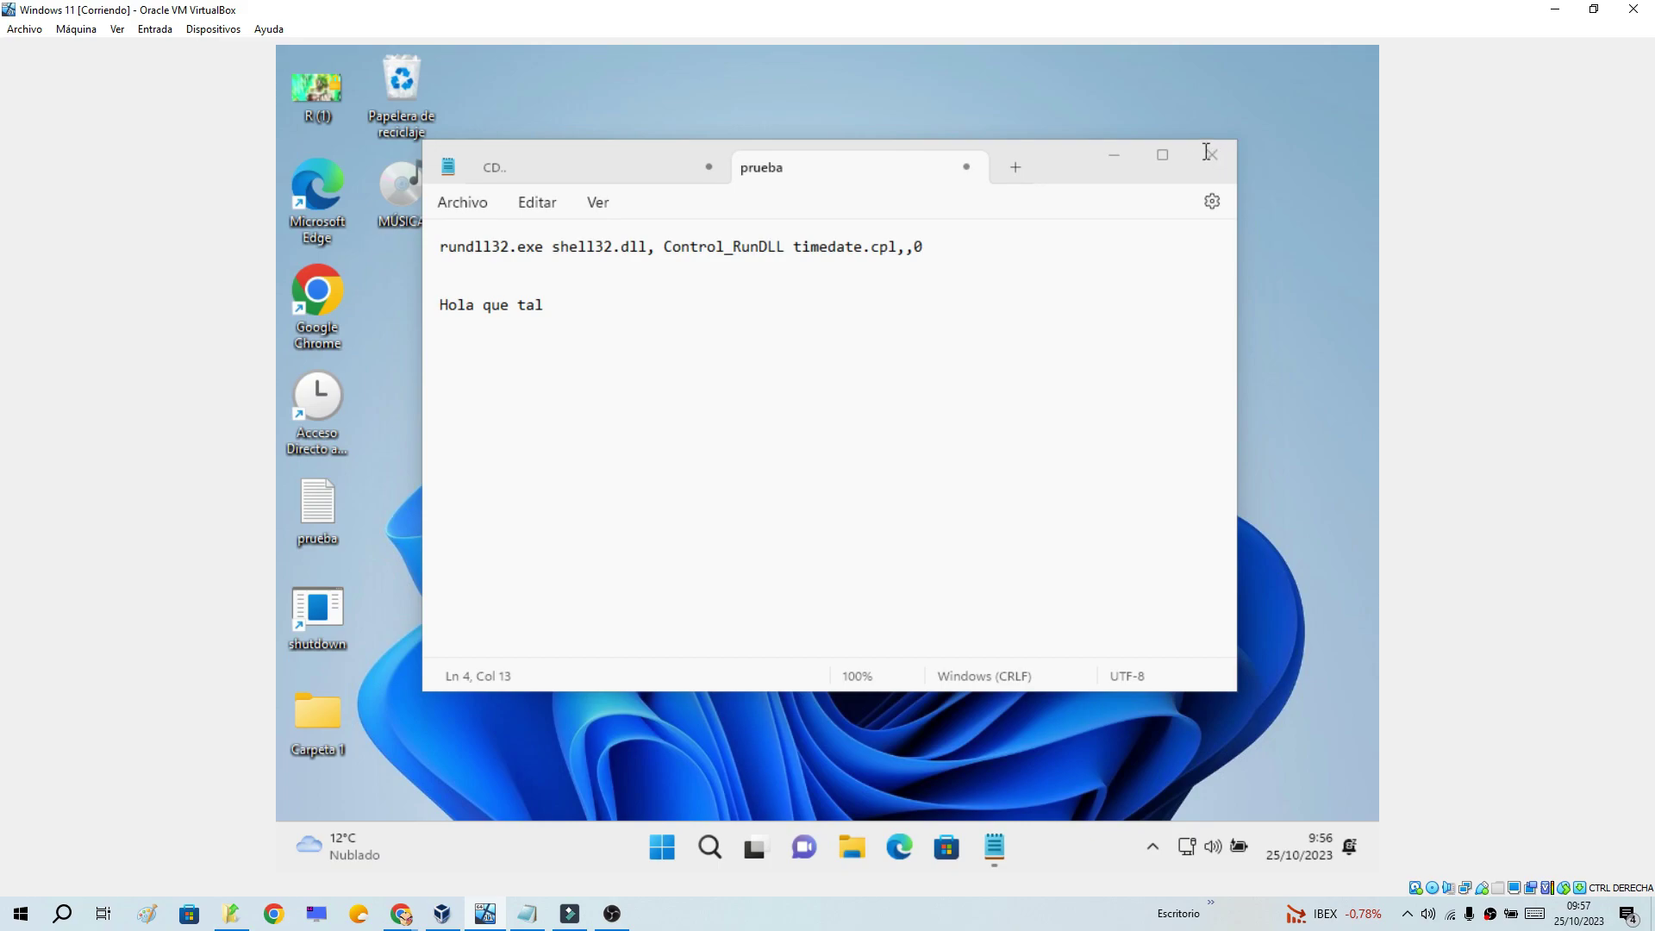